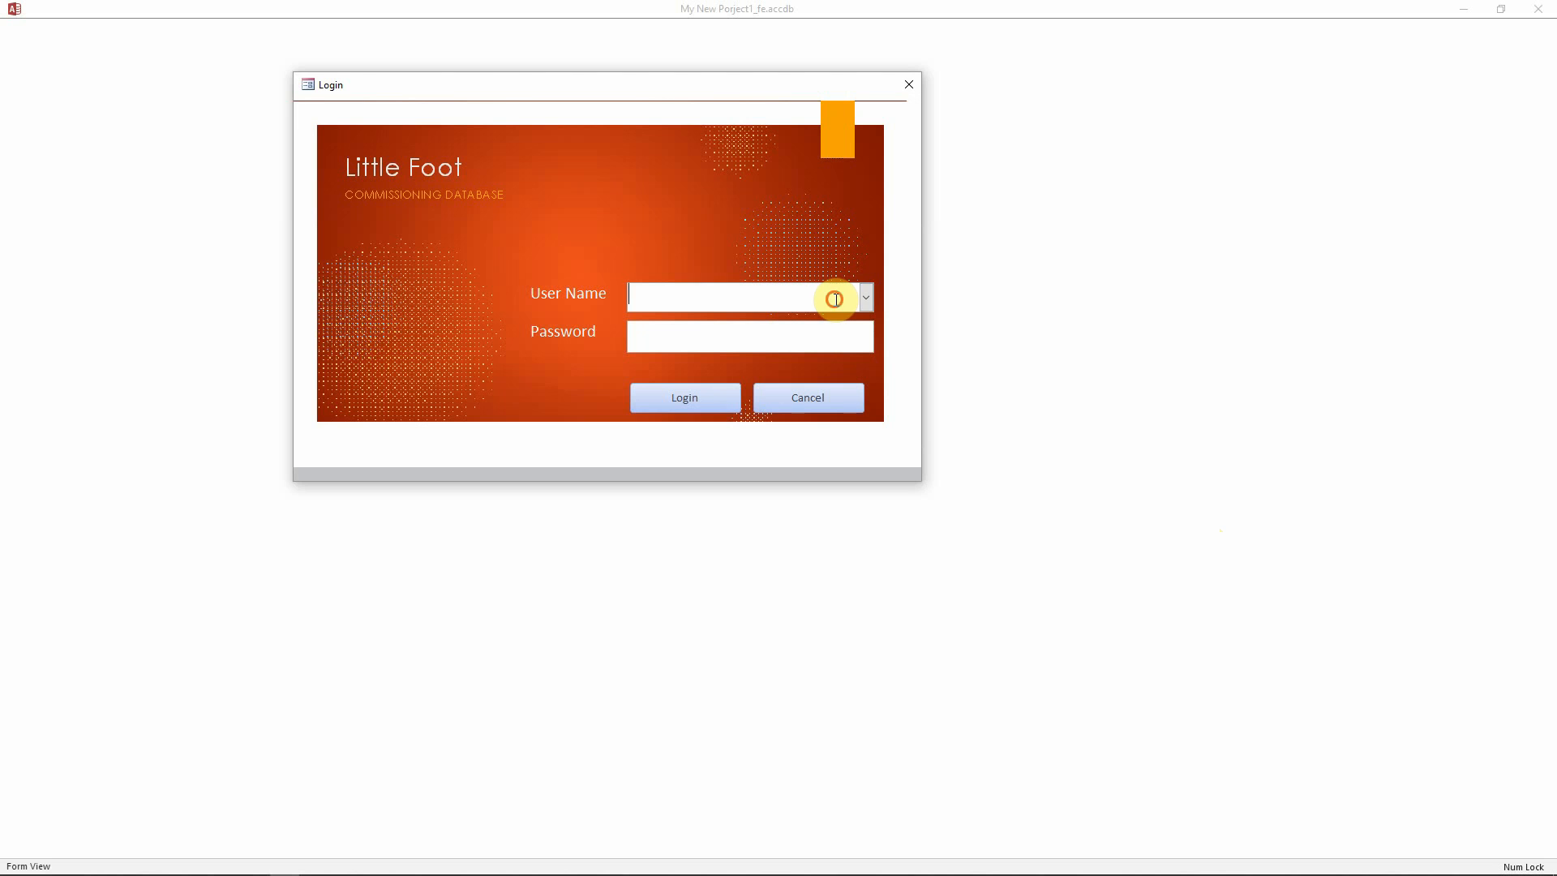
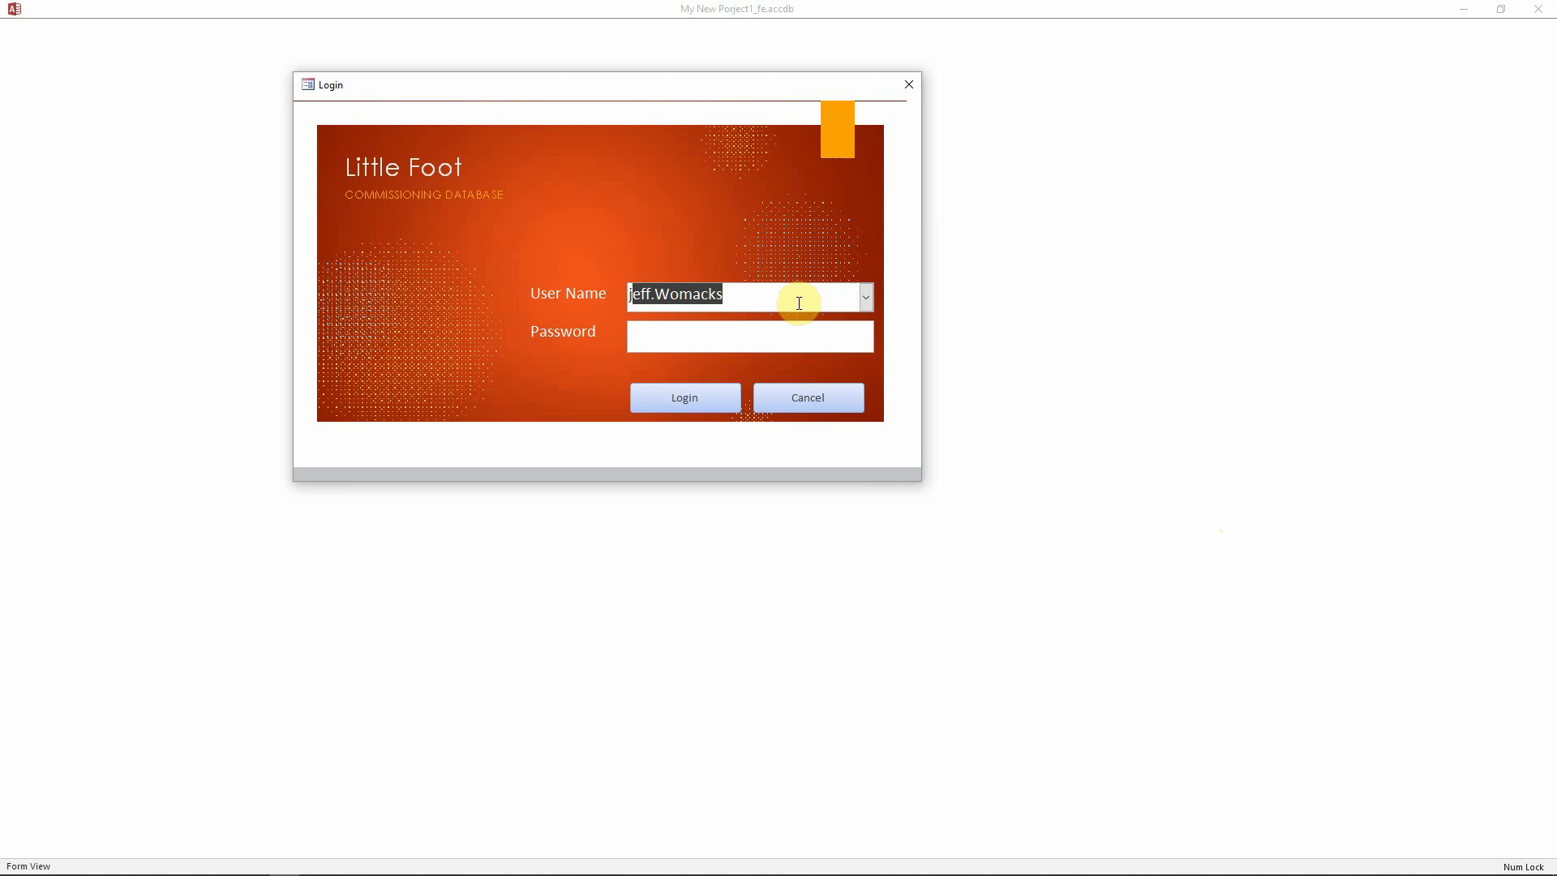
Log in to the LittleFoot commissioning database with the user's name and password
{"action": "left_click", "coordinate": [760, 336]}
{"action": "type", "text": "*****"}
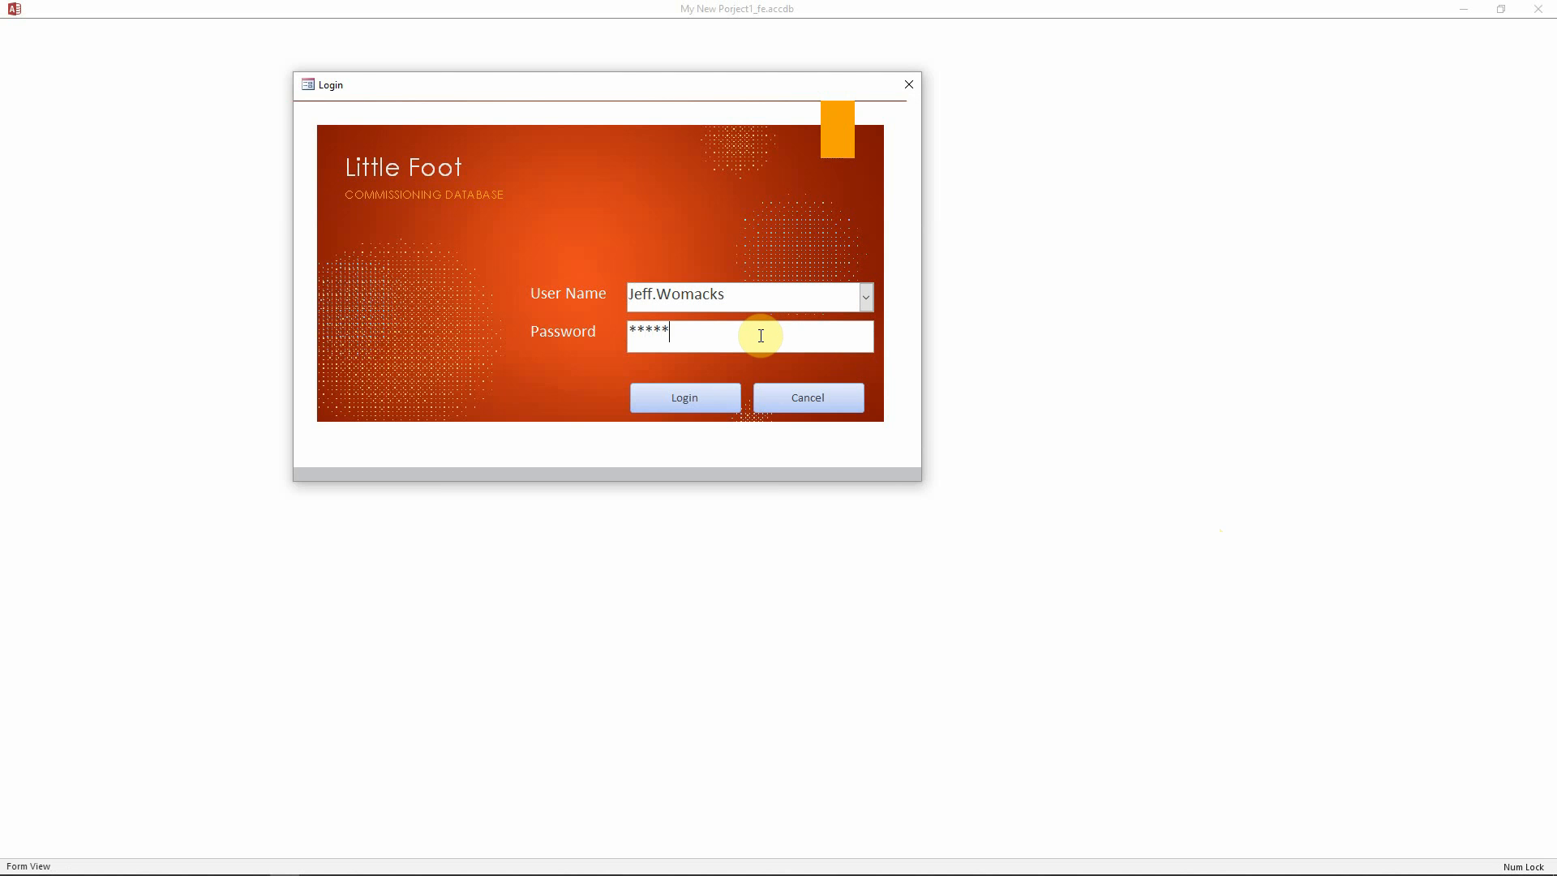
{"action": "key", "text": "Return"}
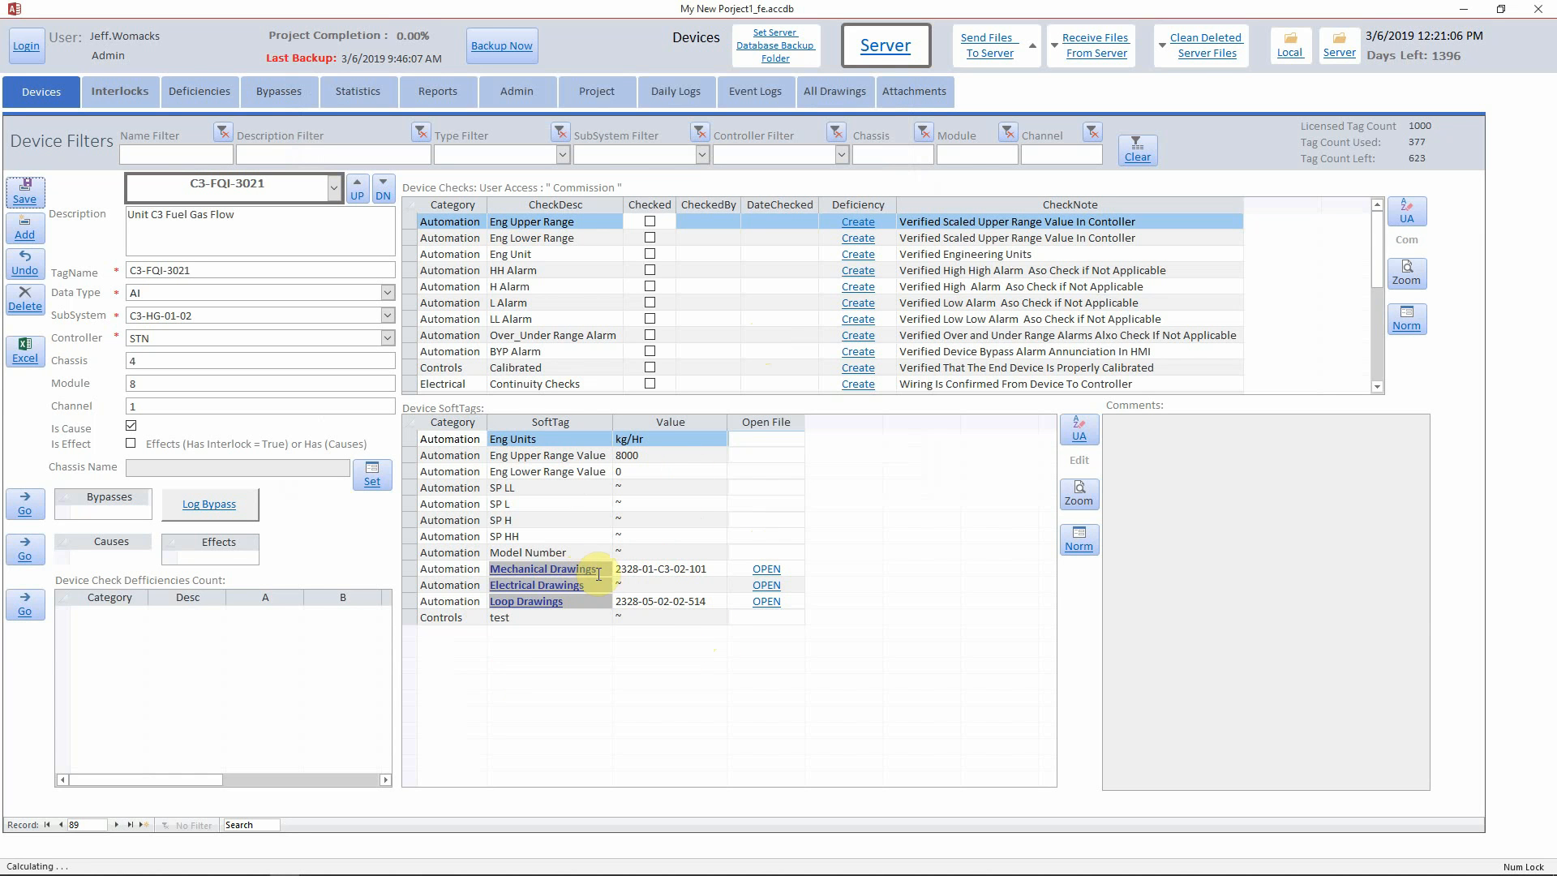
{"action": "left_click", "coordinate": [720, 568]}
{"action": "left_click", "coordinate": [738, 695]}
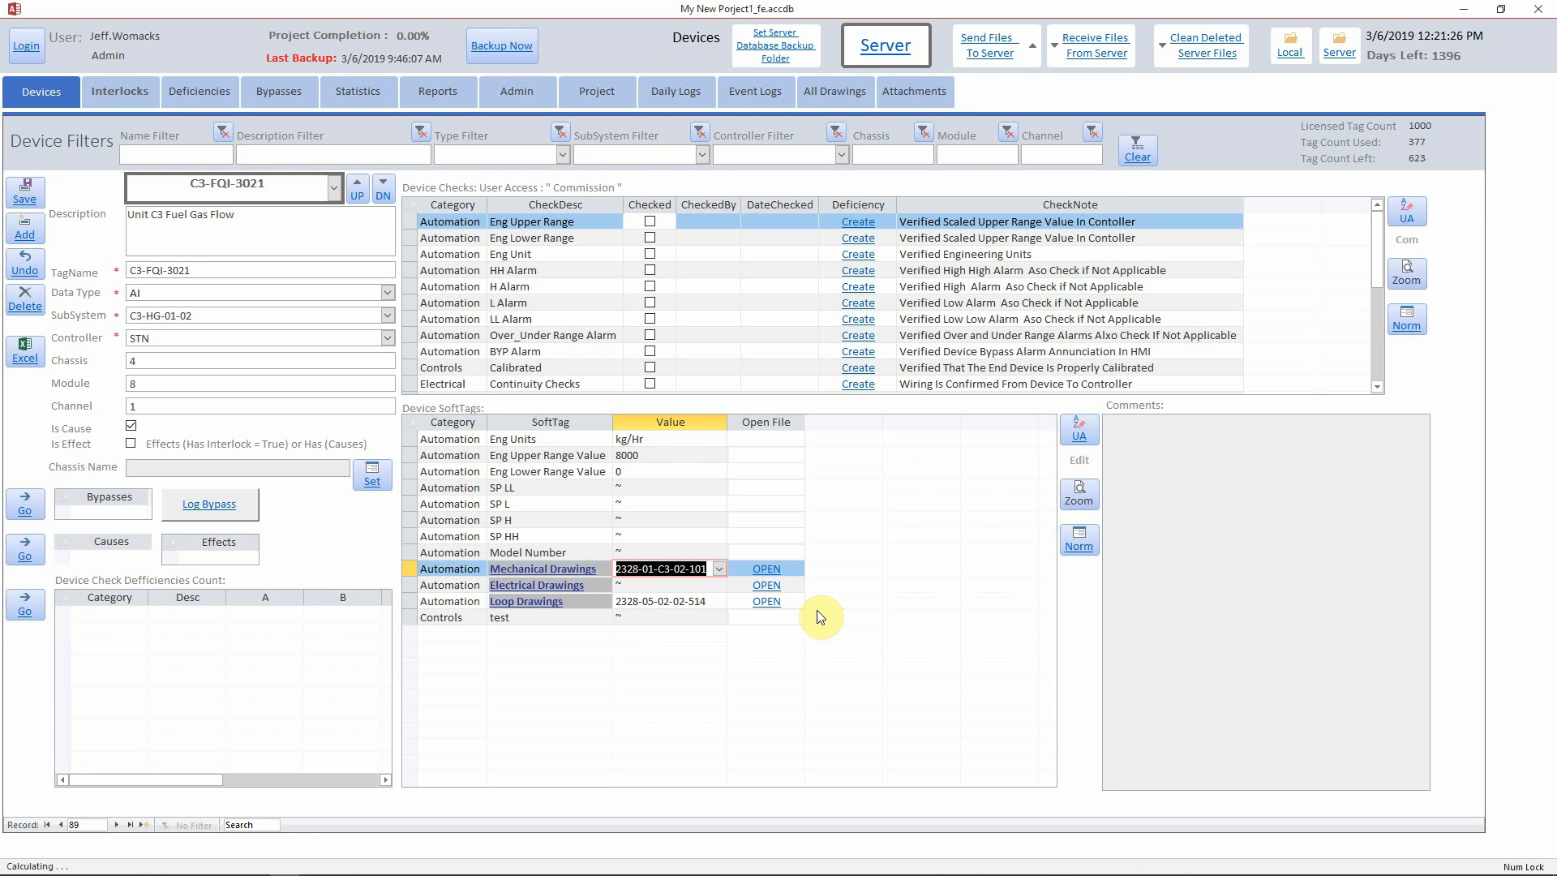
{"action": "left_click", "coordinate": [1078, 545]}
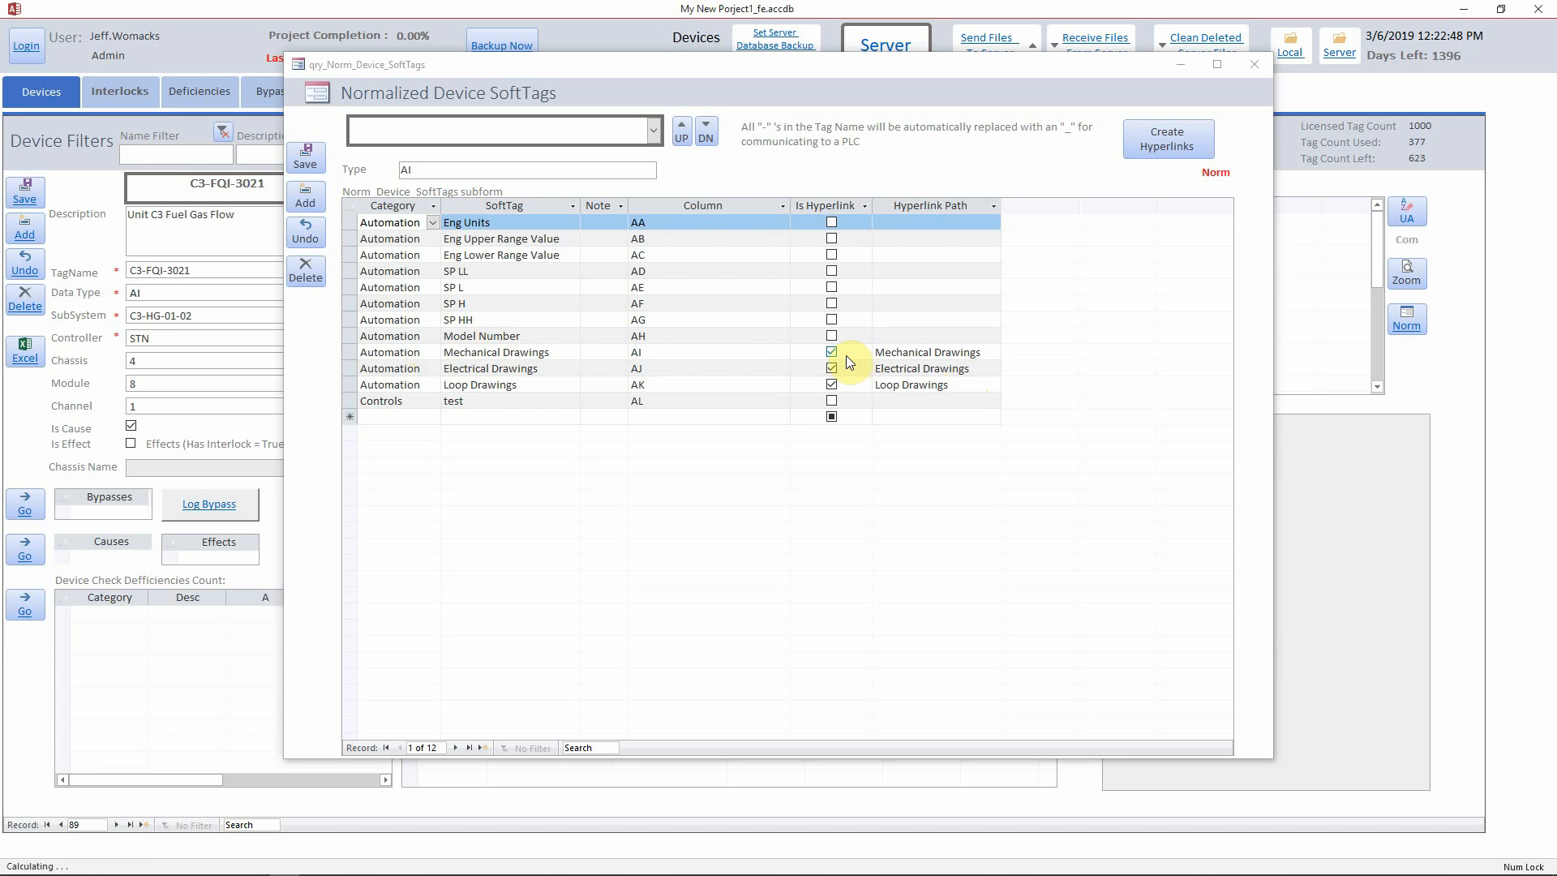
{"action": "left_click", "coordinate": [1255, 65]}
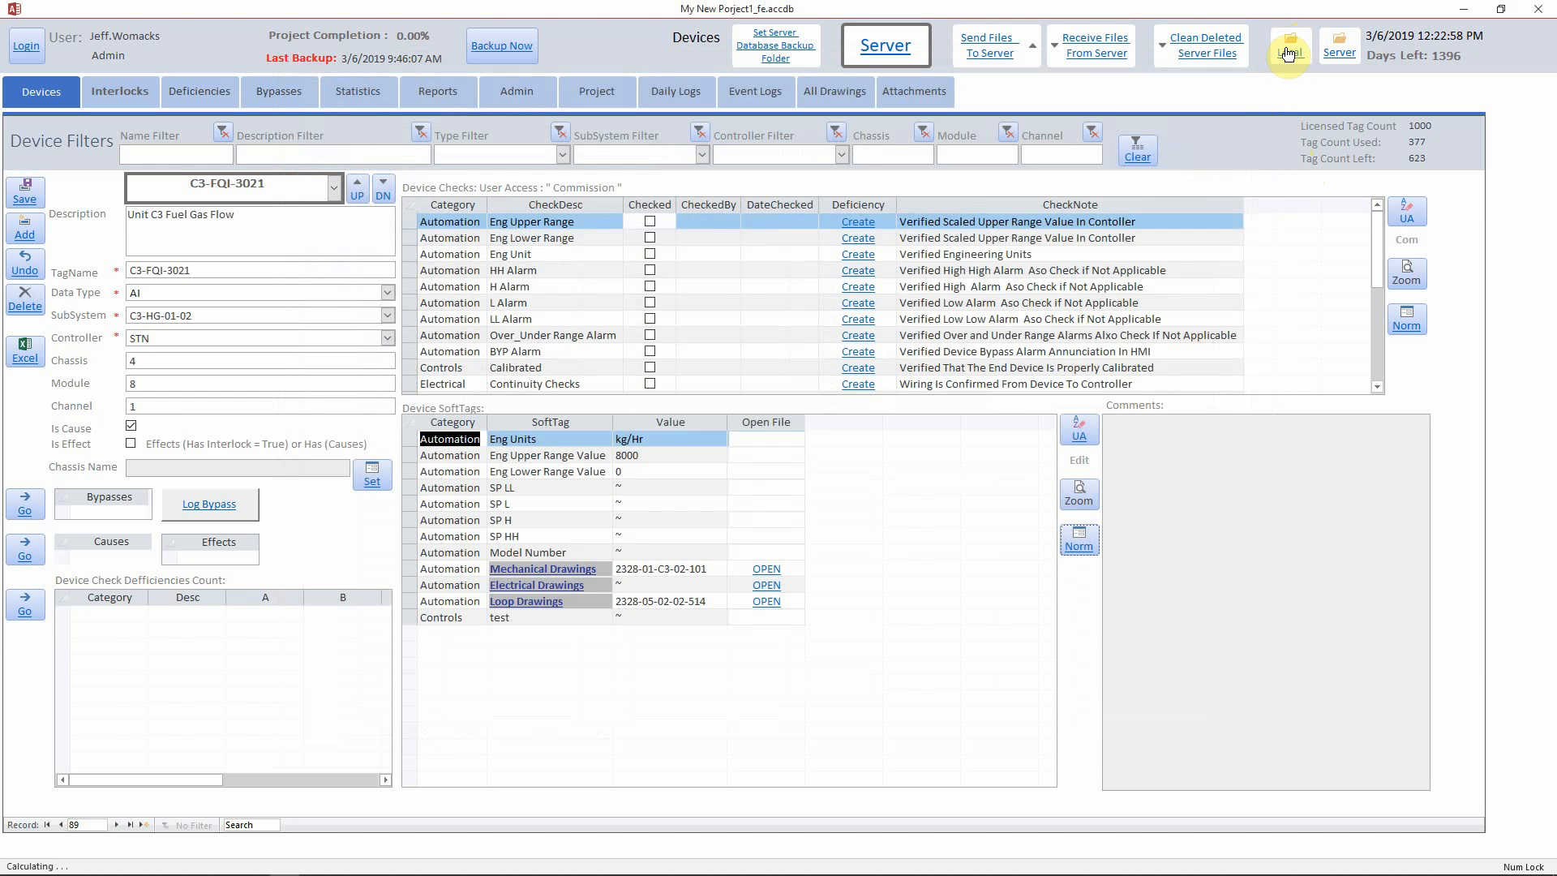
{"action": "left_click", "coordinate": [1289, 52]}
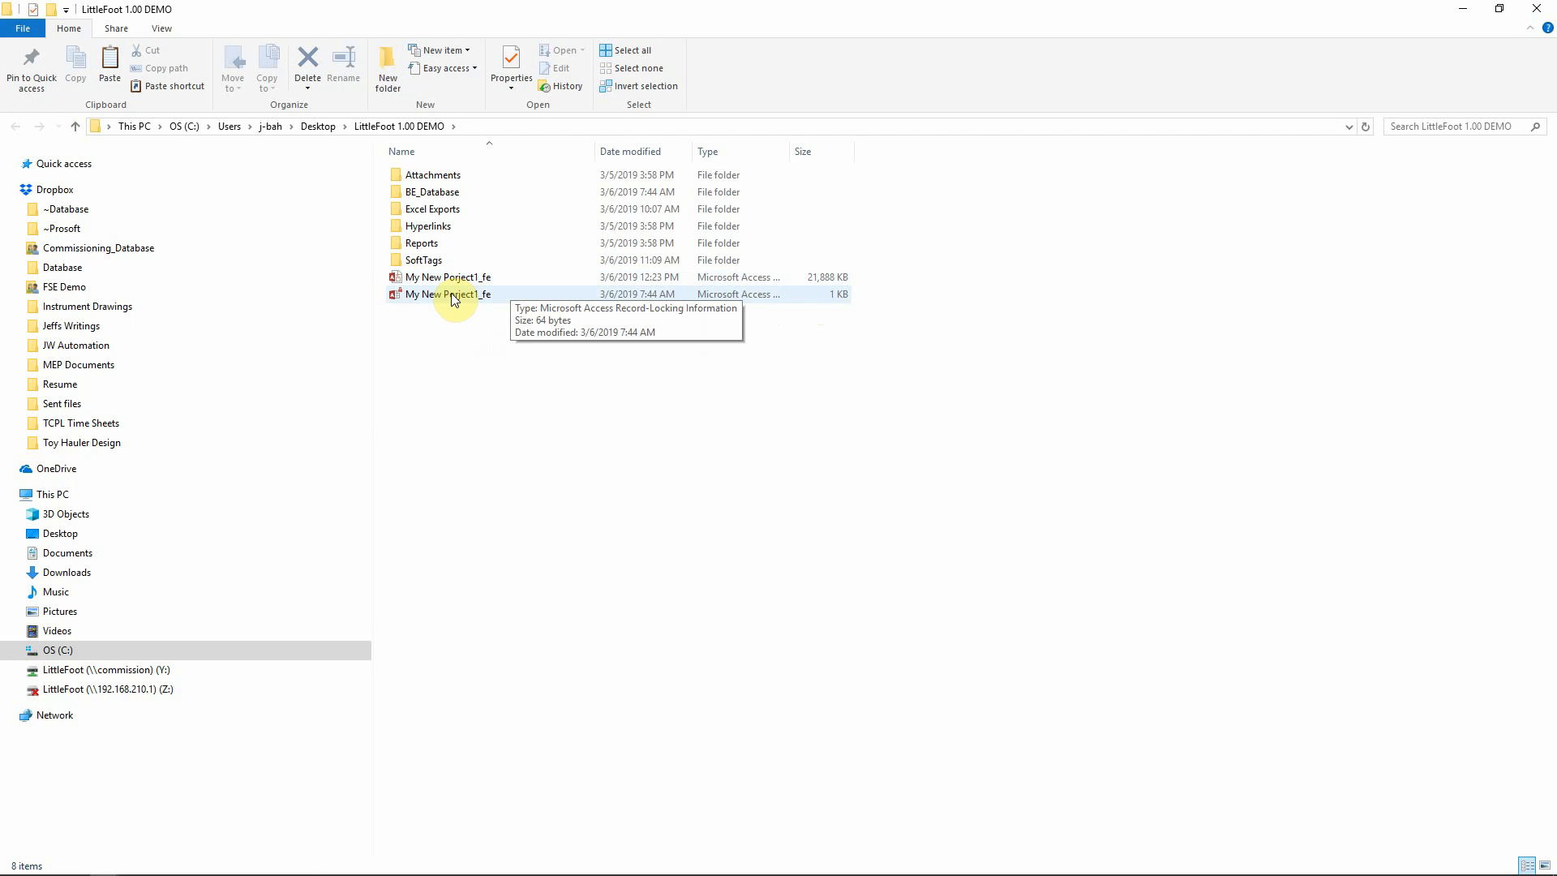
Open the Hyperlinks folder and check that its Electrical Drawings subfolder is empty
{"action": "left_click", "coordinate": [445, 227]}
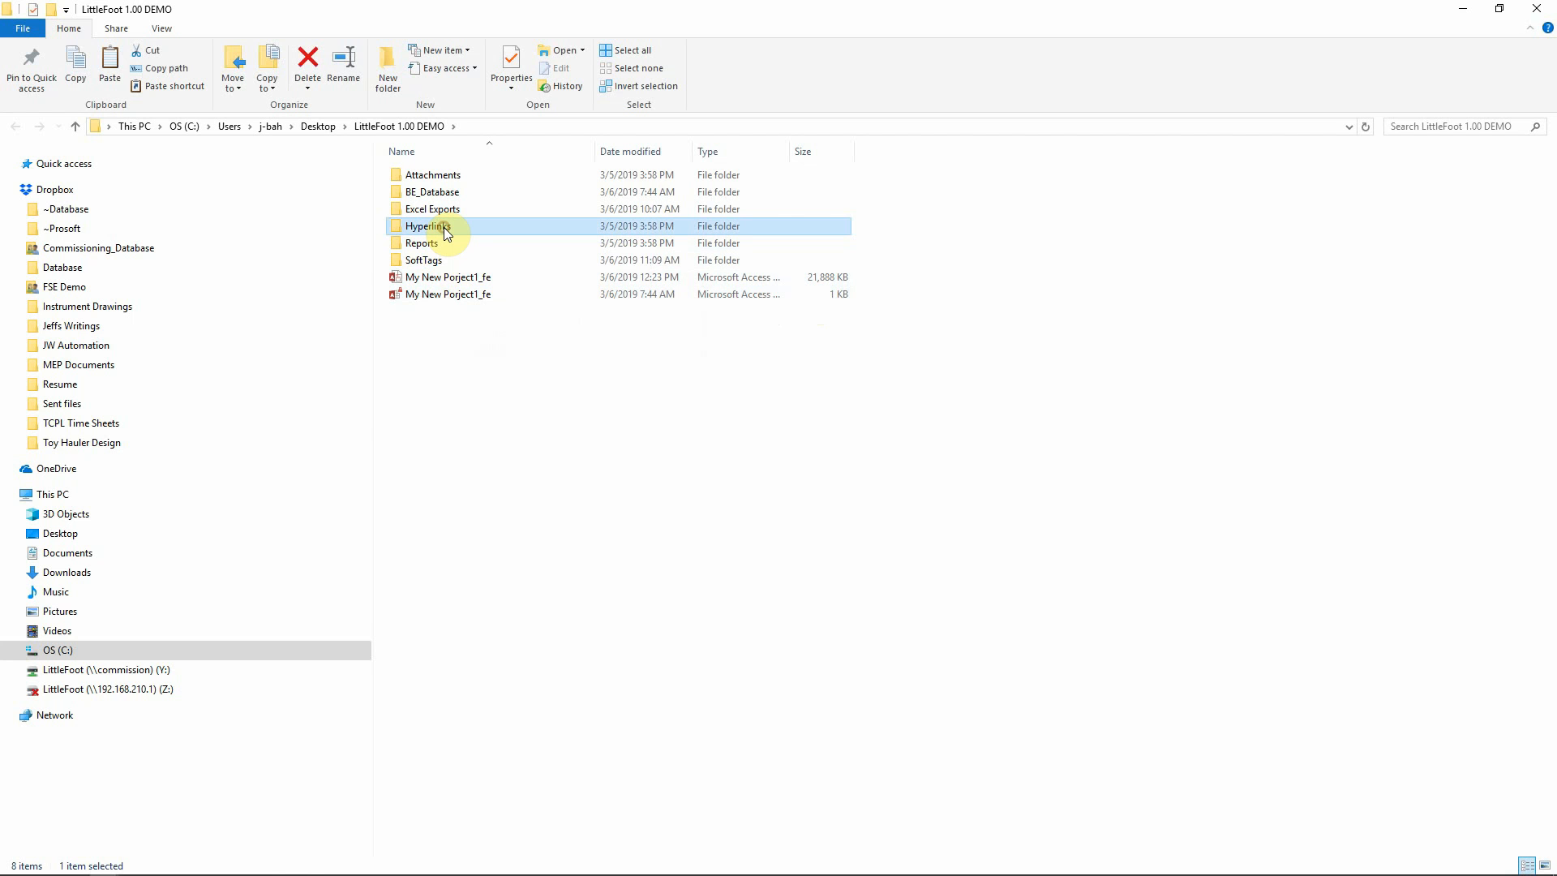
{"action": "double_click", "coordinate": [446, 227]}
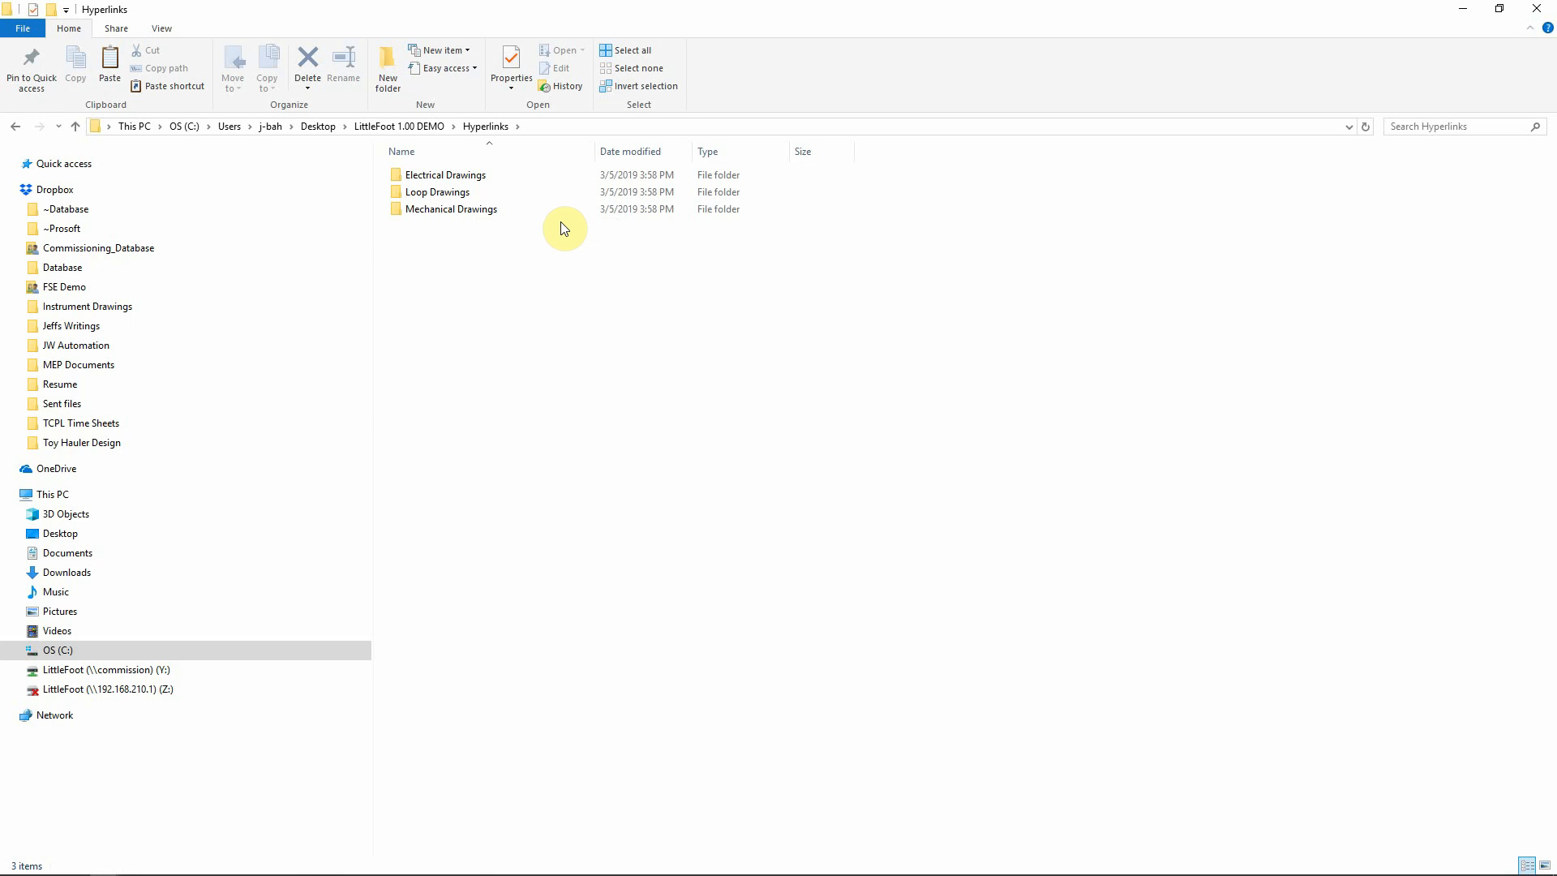
{"action": "double_click", "coordinate": [436, 176]}
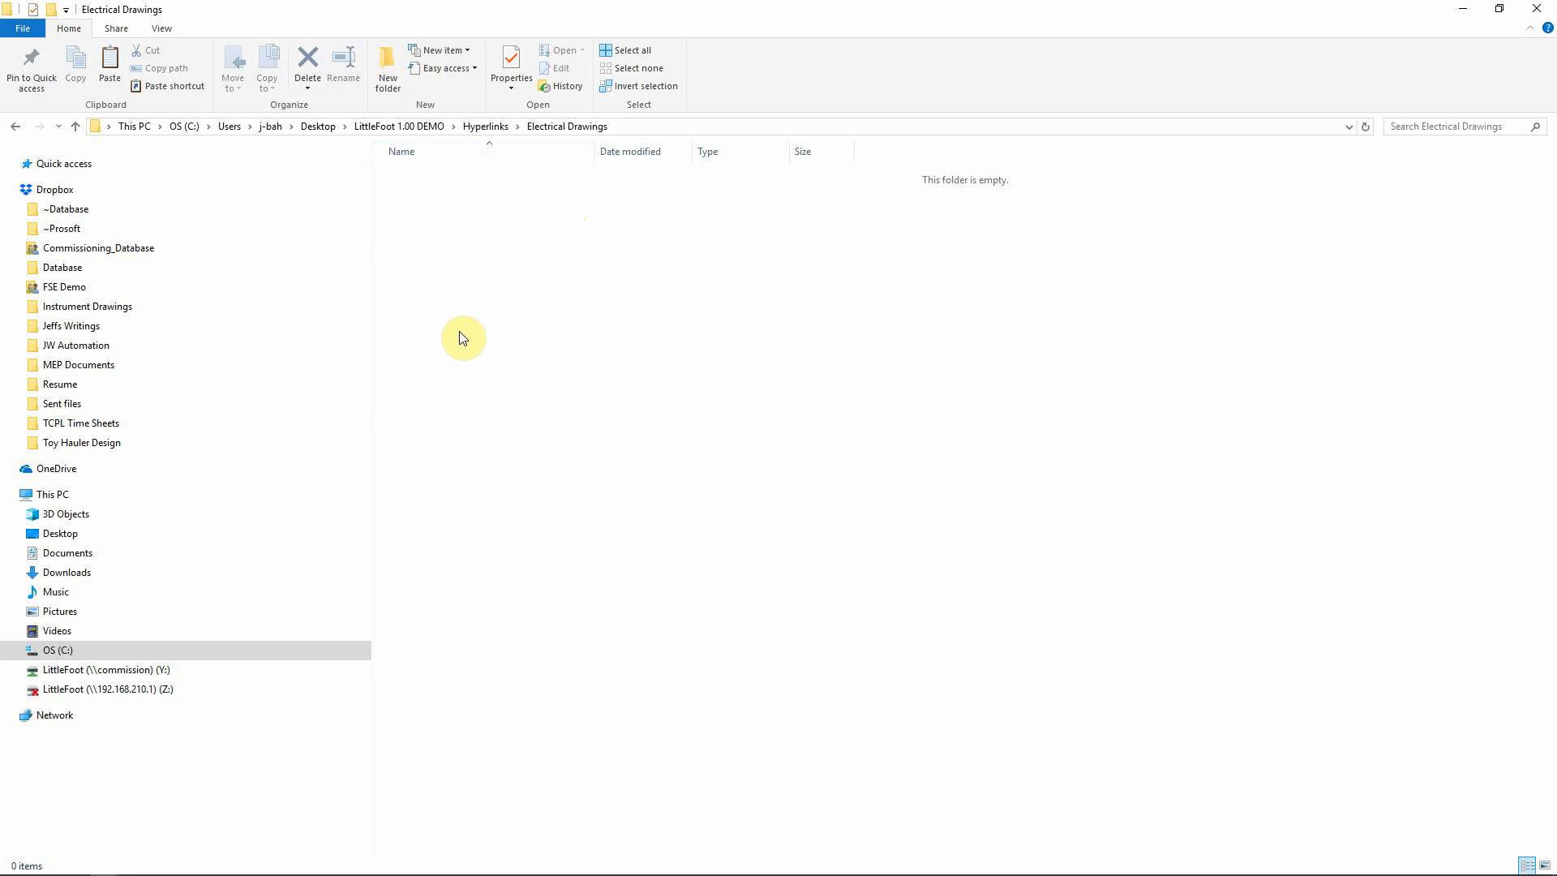
{"action": "left_click", "coordinate": [486, 127]}
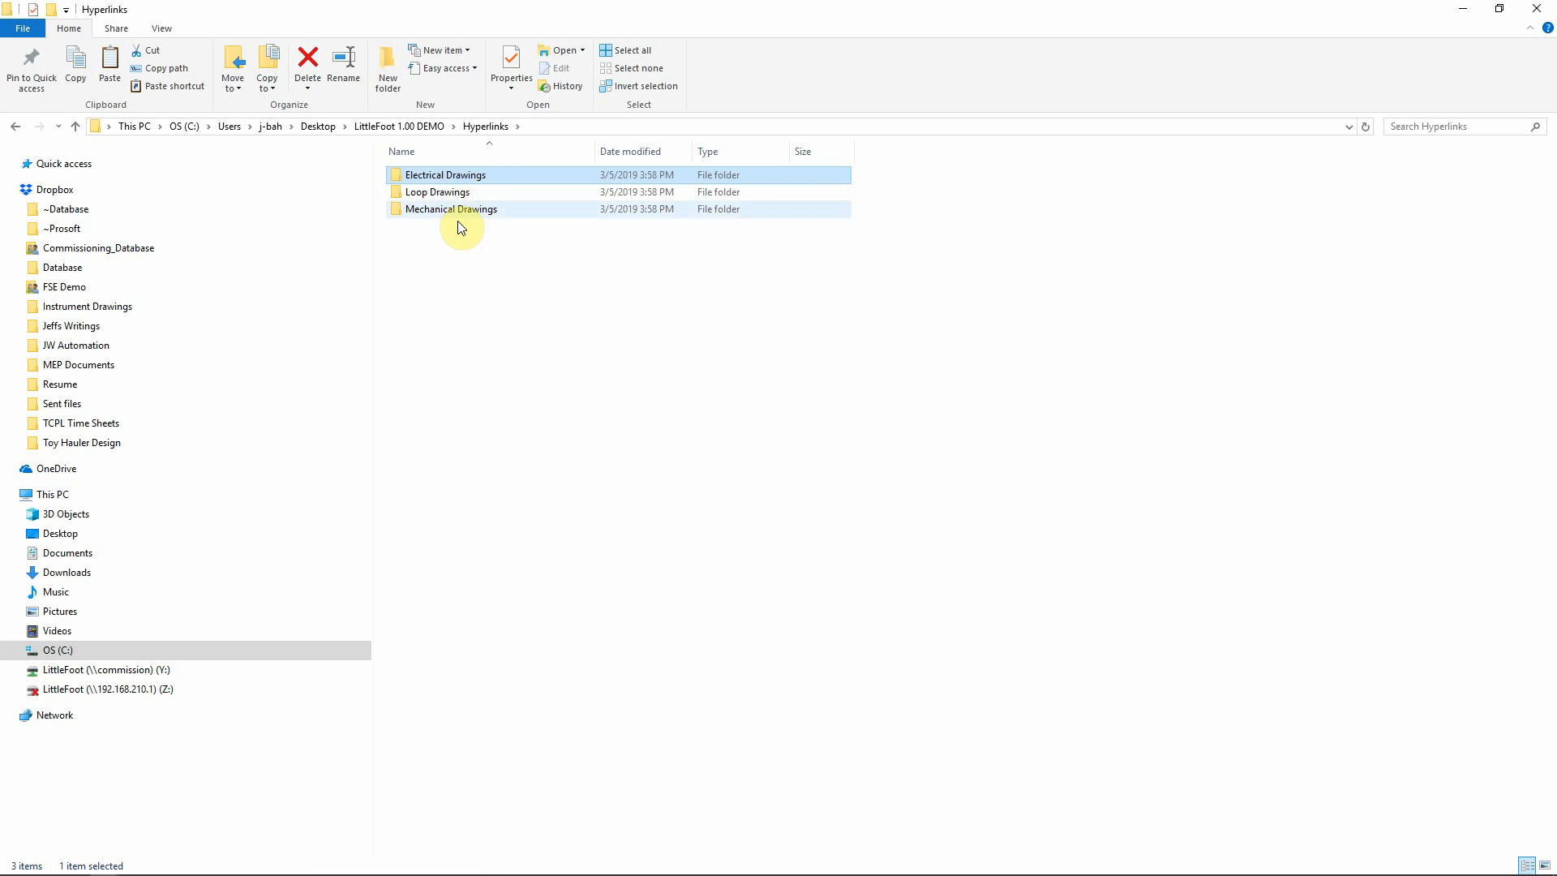
In C:\Users\Public\Commissioning Database\Hyperlinks, select the Loop Drawings and Mechanical Drawings folders
{"action": "left_click", "coordinate": [55, 650]}
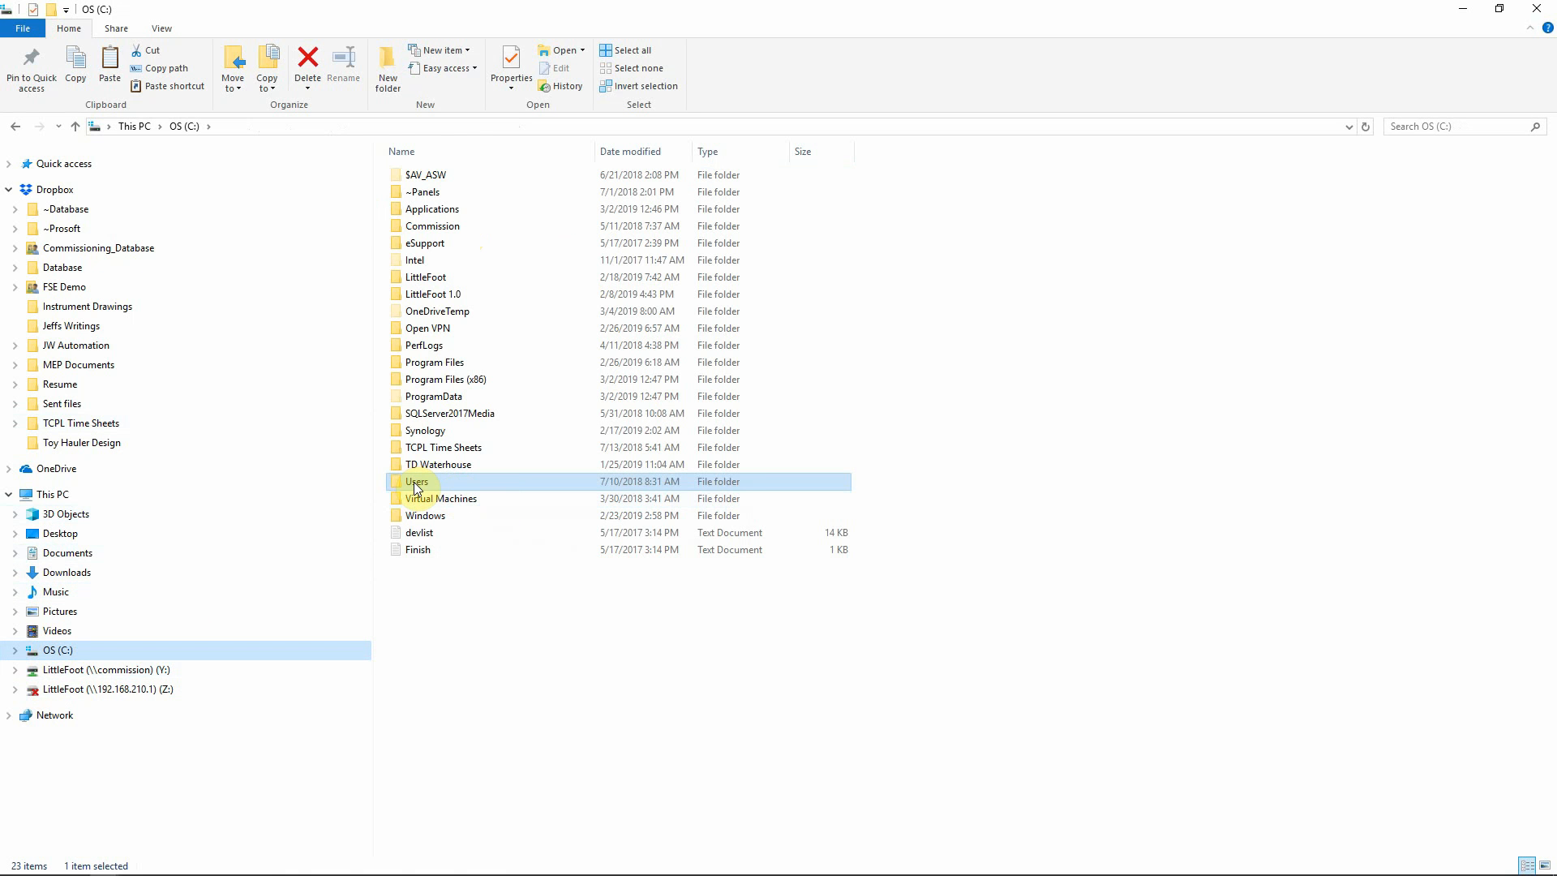
{"action": "double_click", "coordinate": [414, 482]}
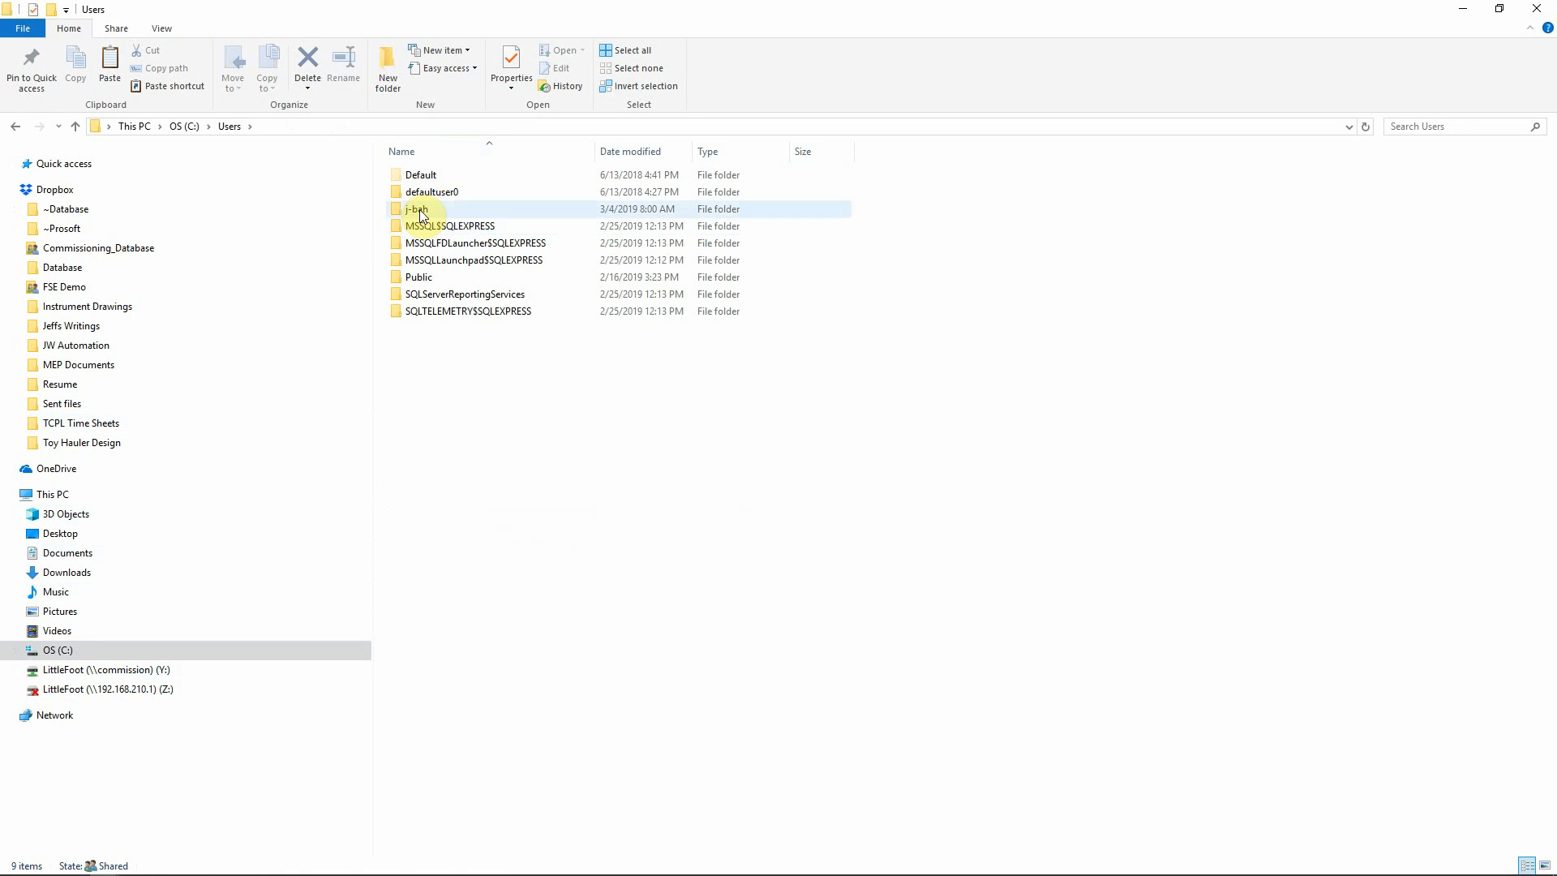
{"action": "double_click", "coordinate": [412, 277]}
{"action": "left_click", "coordinate": [437, 180]}
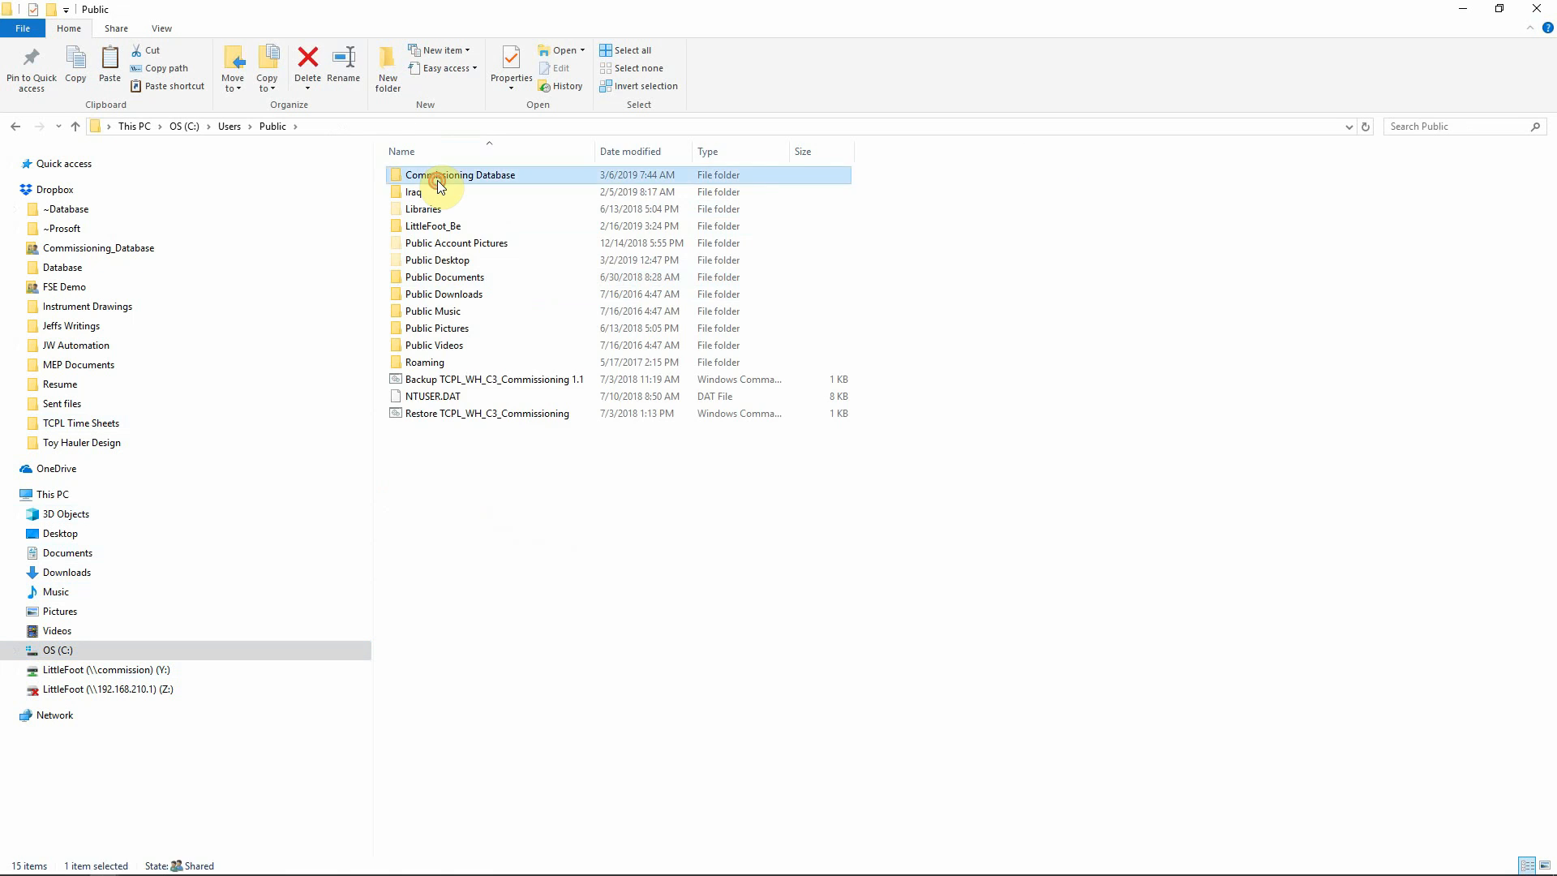
{"action": "double_click", "coordinate": [436, 180]}
{"action": "double_click", "coordinate": [434, 277]}
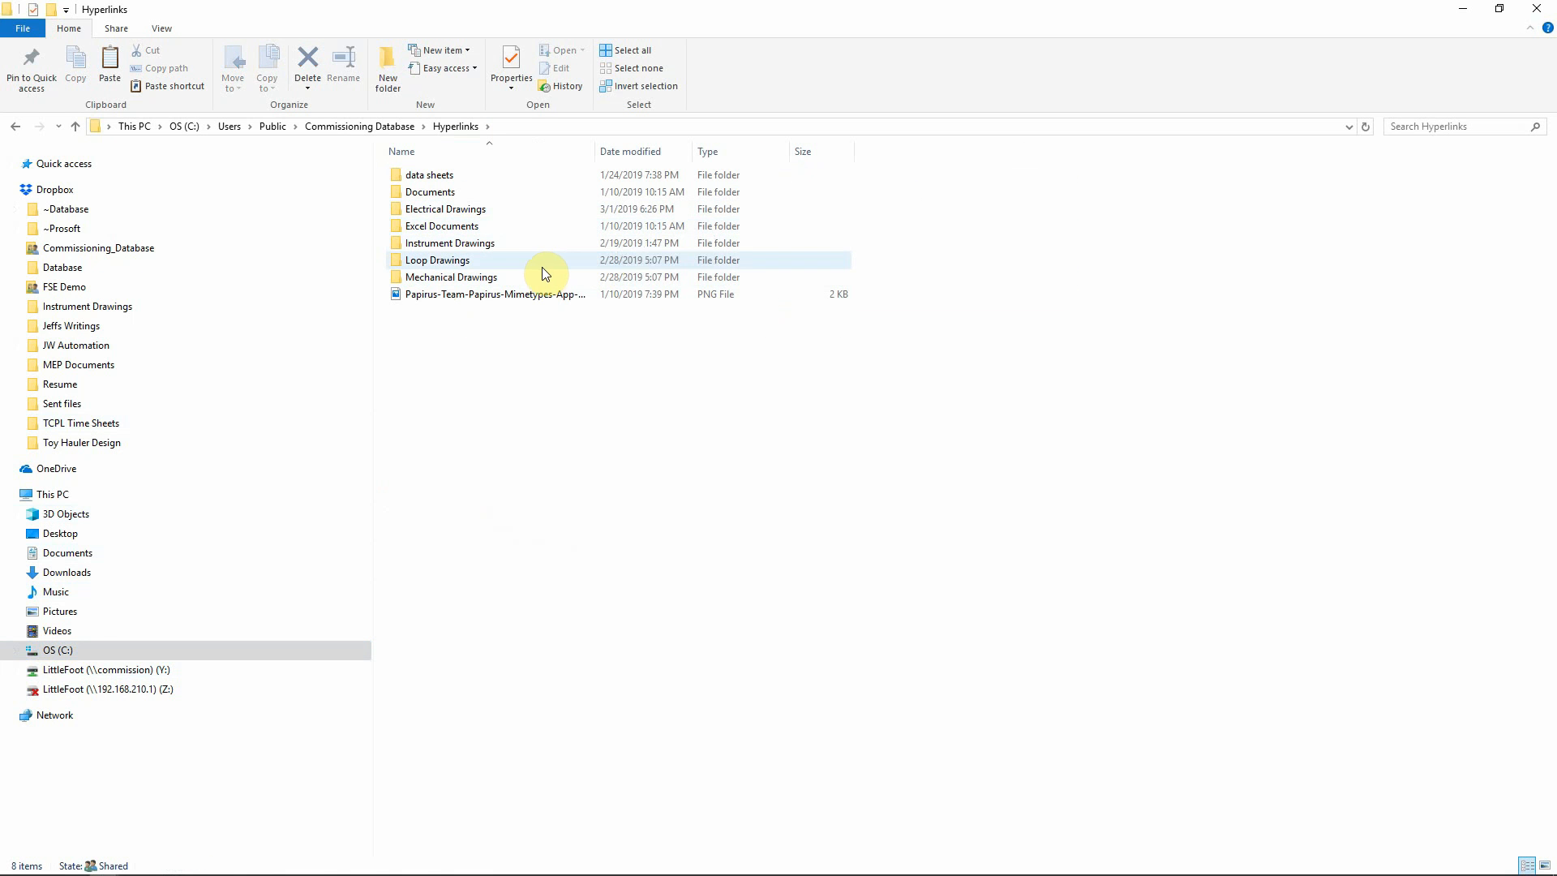
{"action": "left_click", "coordinate": [457, 266]}
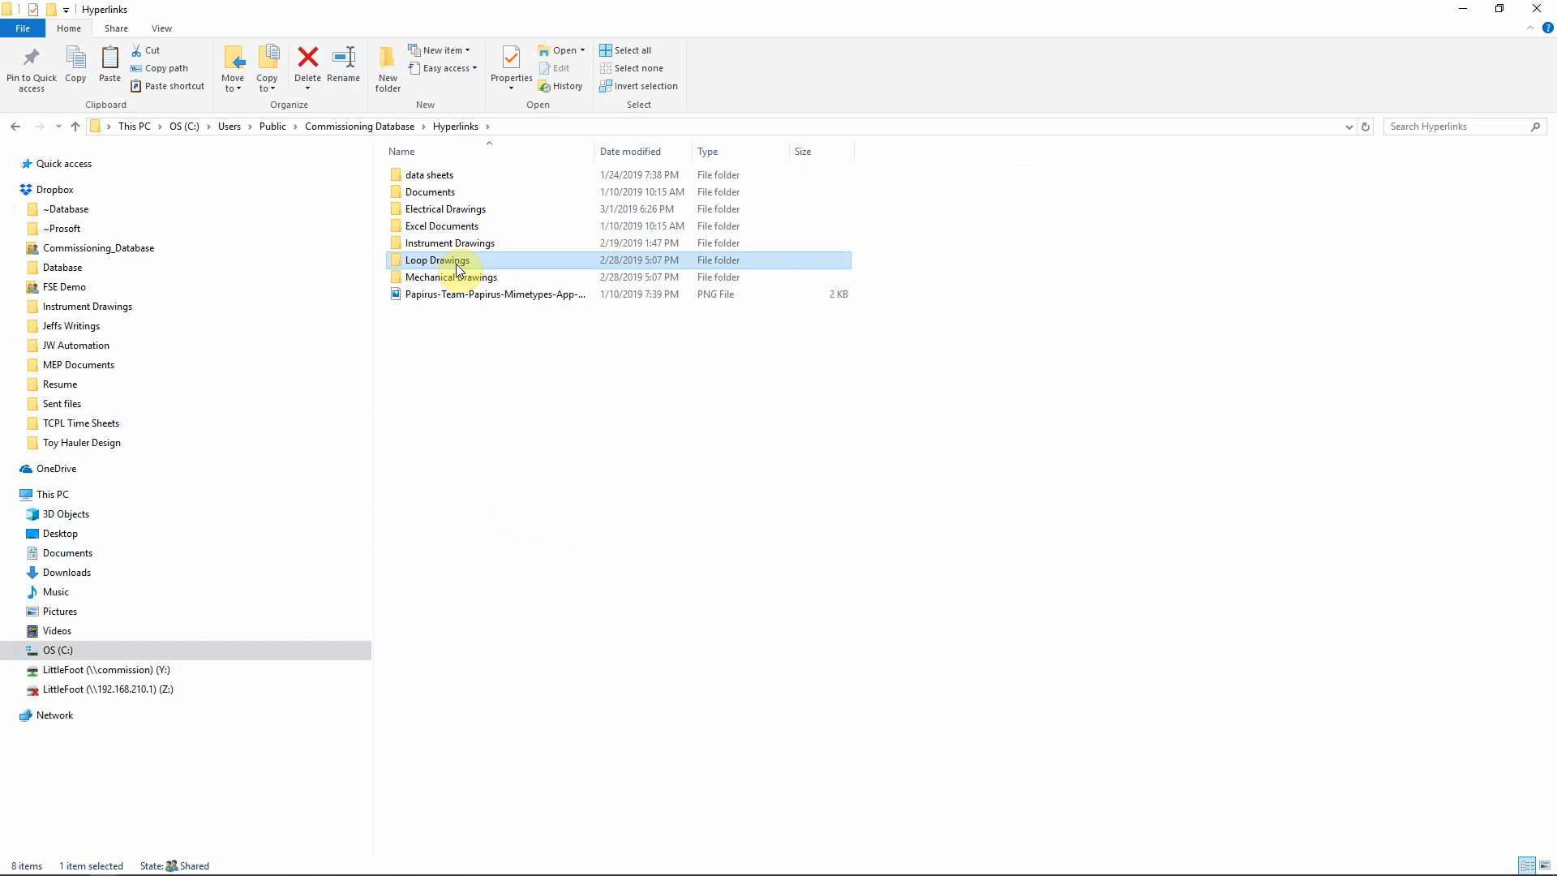
{"action": "left_click", "coordinate": [455, 279], "text": "ctrl"}
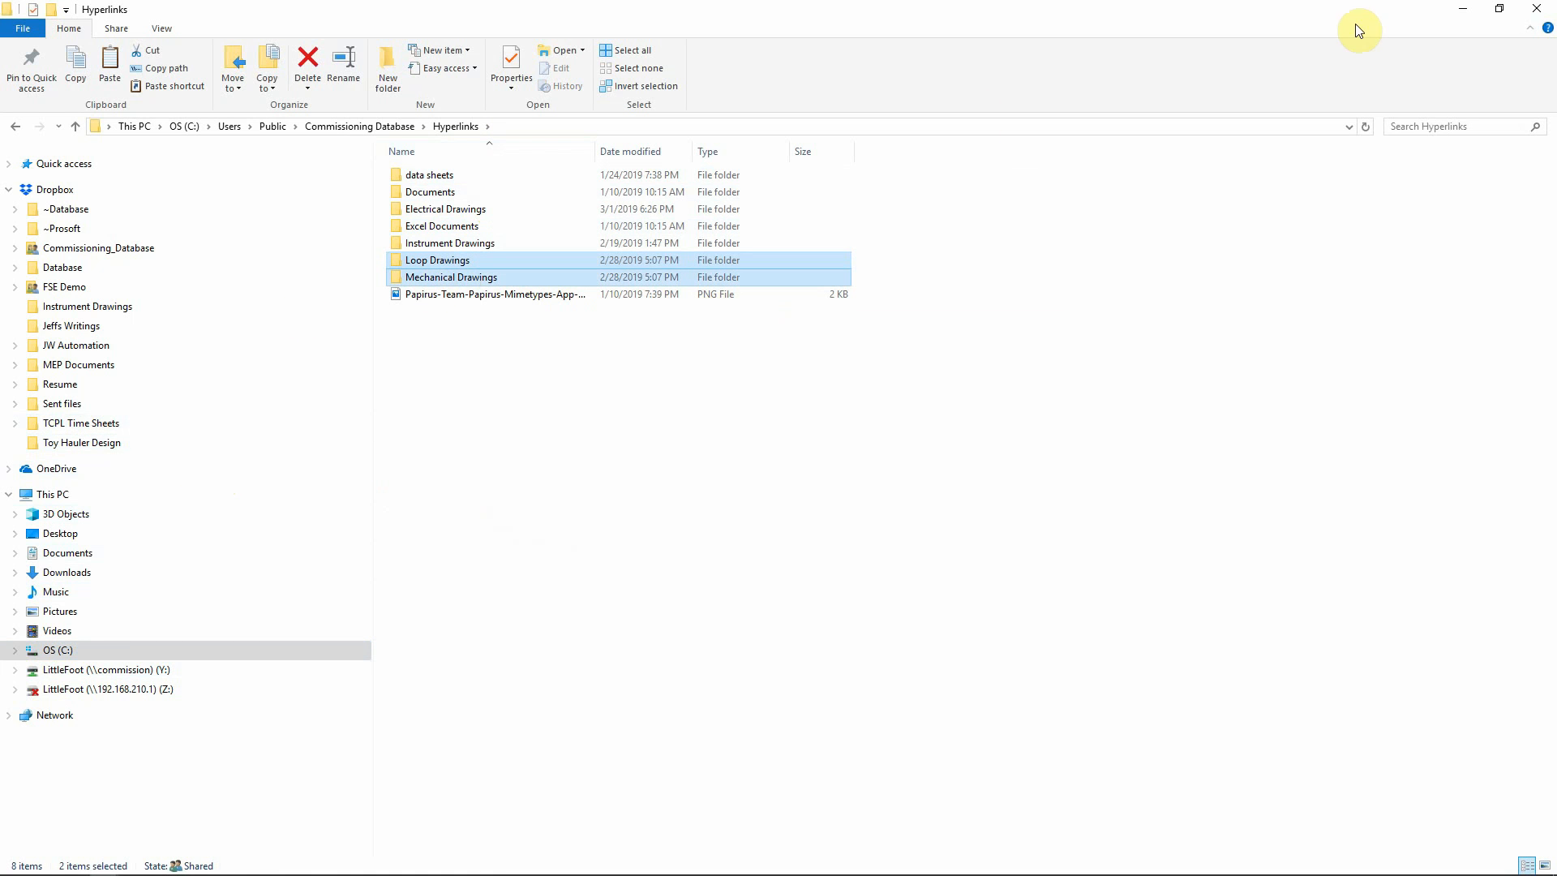
Paste the Loop Drawings and Mechanical Drawings folders into the LittleFoot 1.00 DEMO Hyperlinks folder
{"action": "left_click", "coordinate": [1463, 9]}
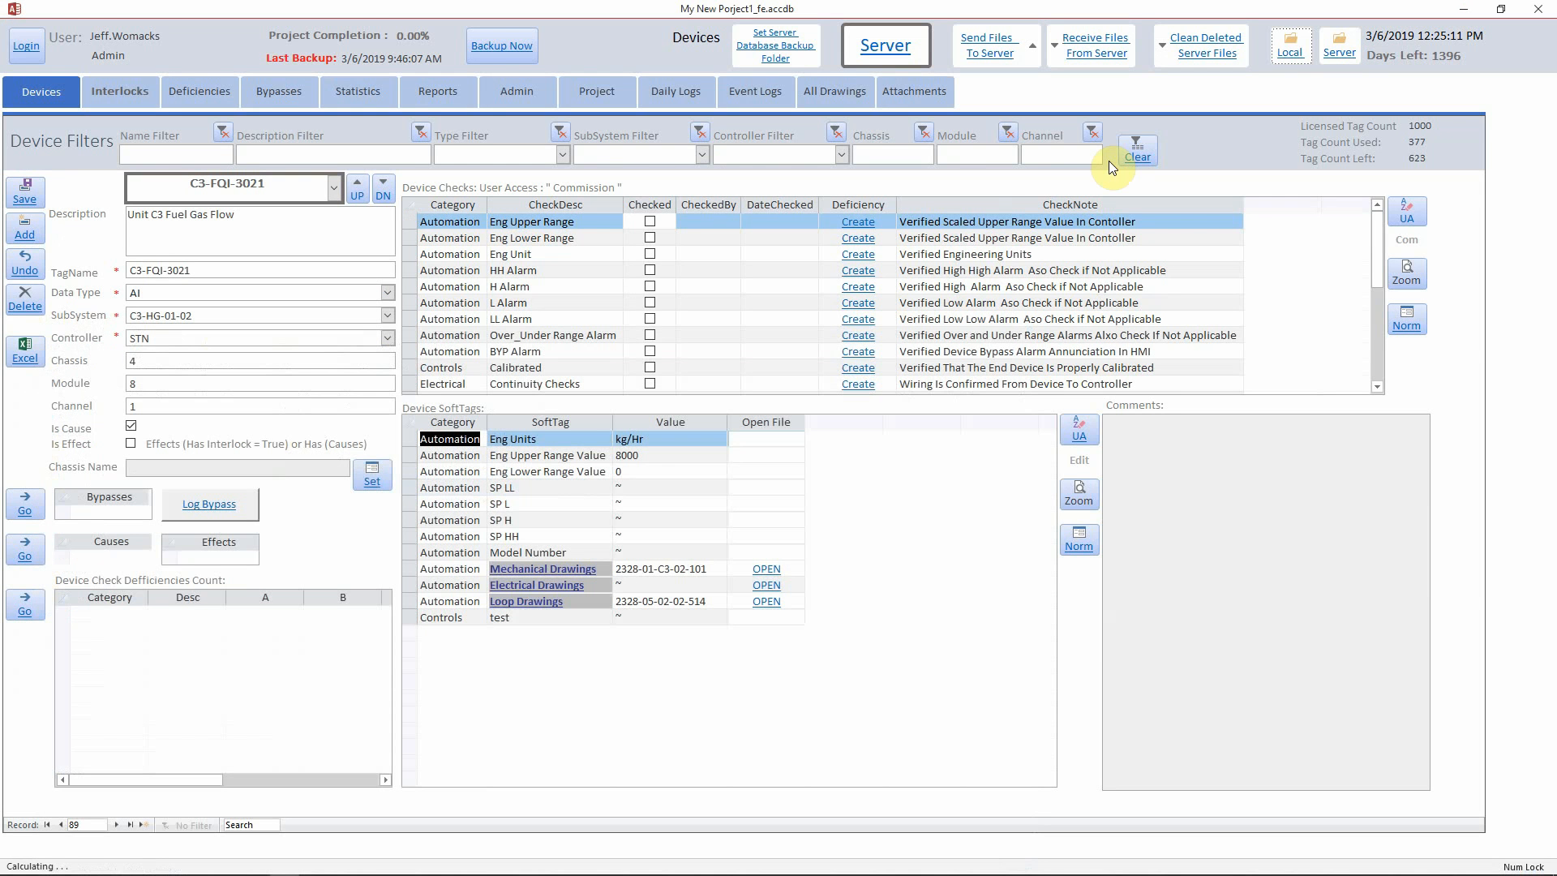
{"action": "left_click", "coordinate": [1289, 45]}
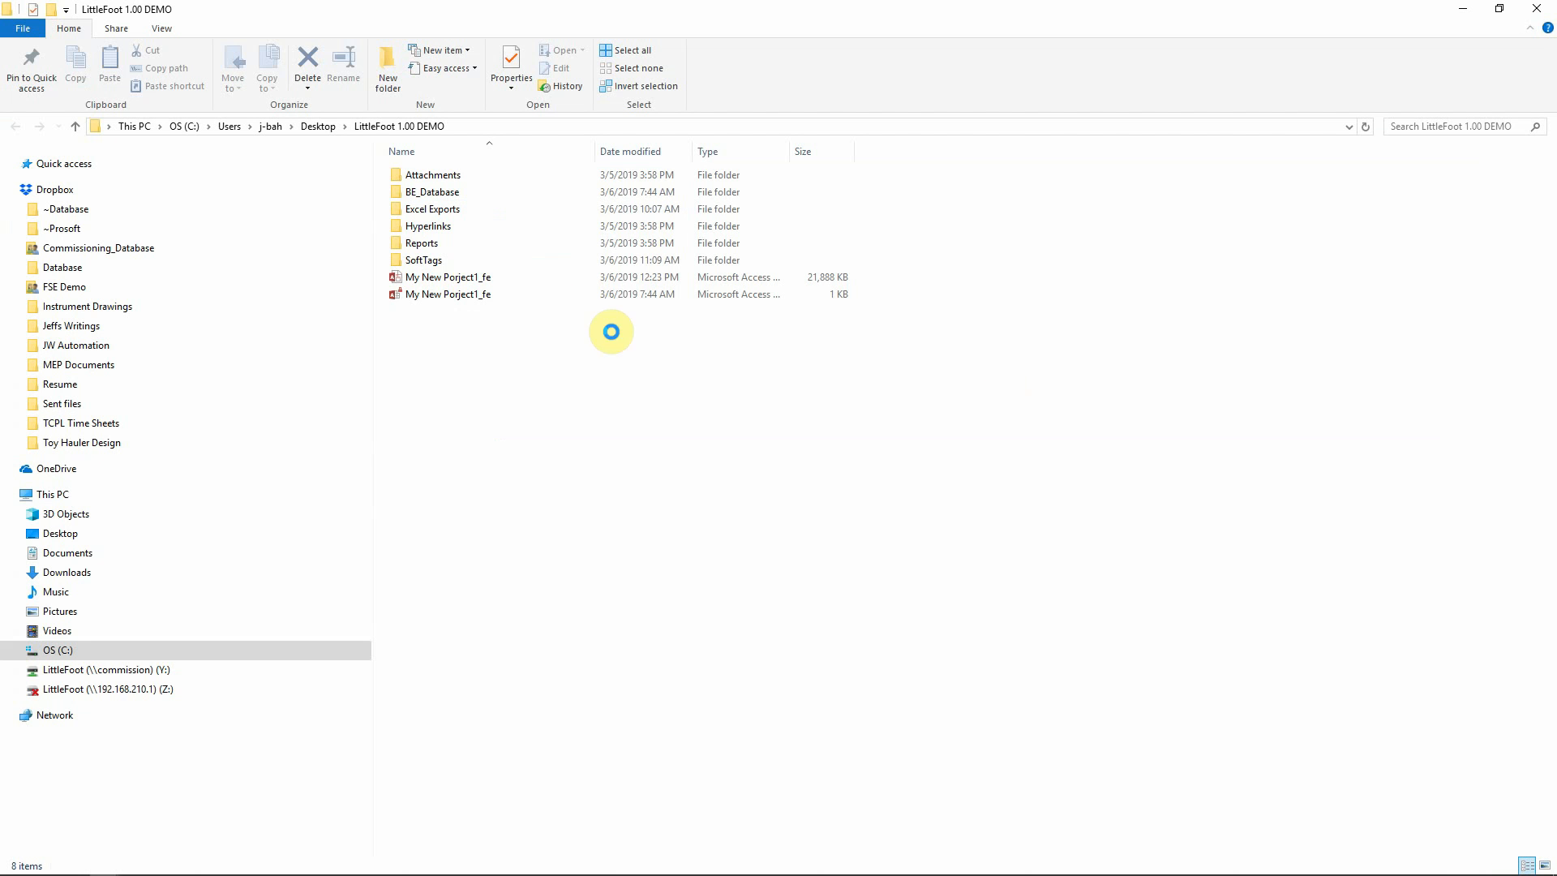
{"action": "double_click", "coordinate": [420, 225]}
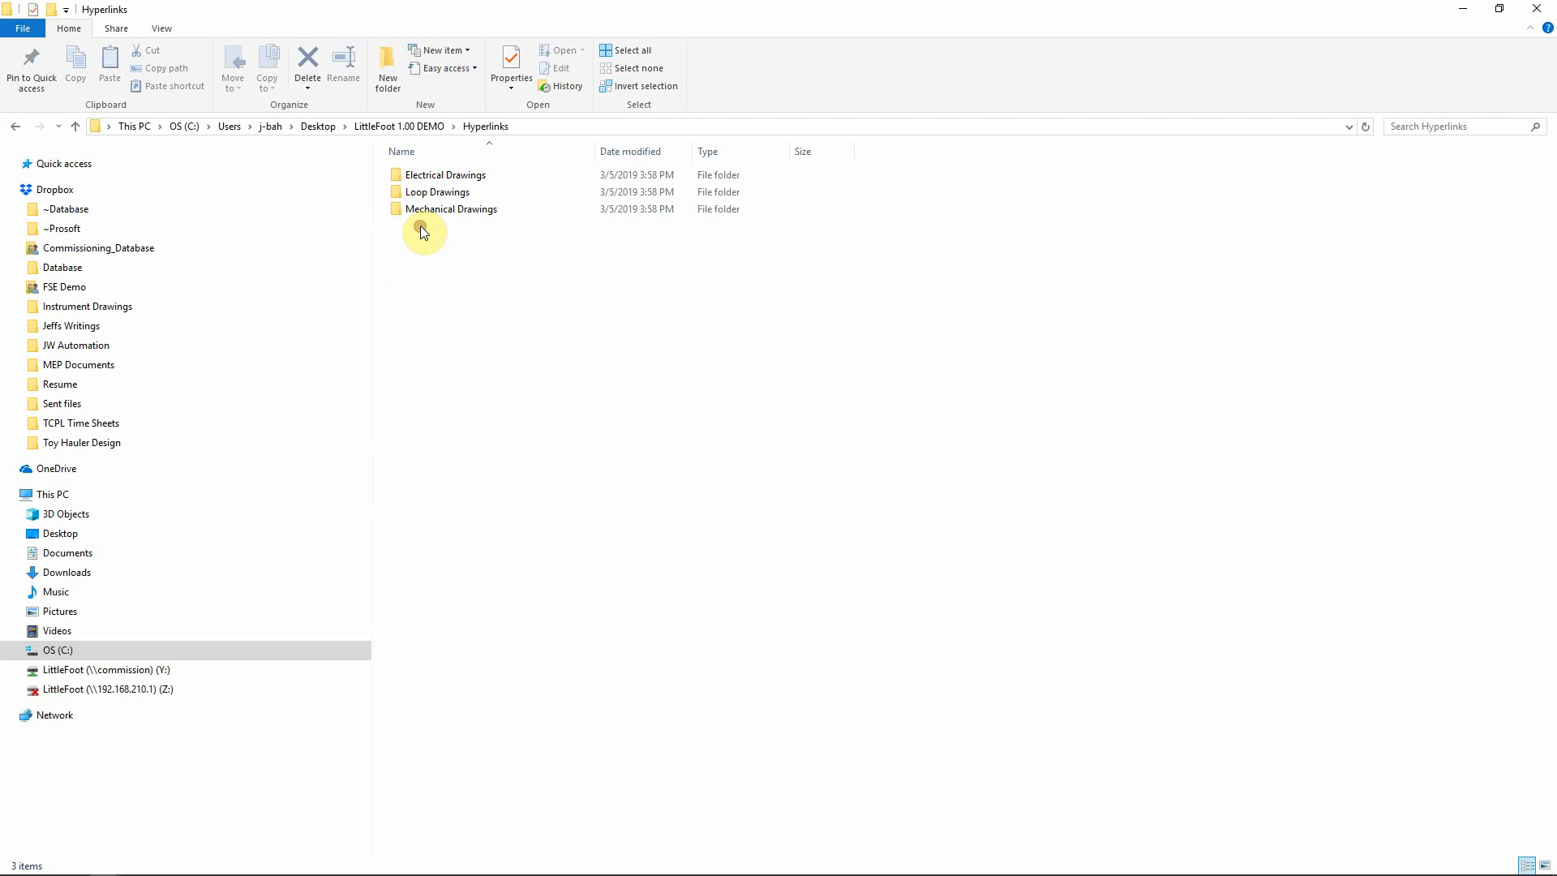
{"action": "right_click", "coordinate": [431, 292]}
{"action": "left_click", "coordinate": [496, 405]}
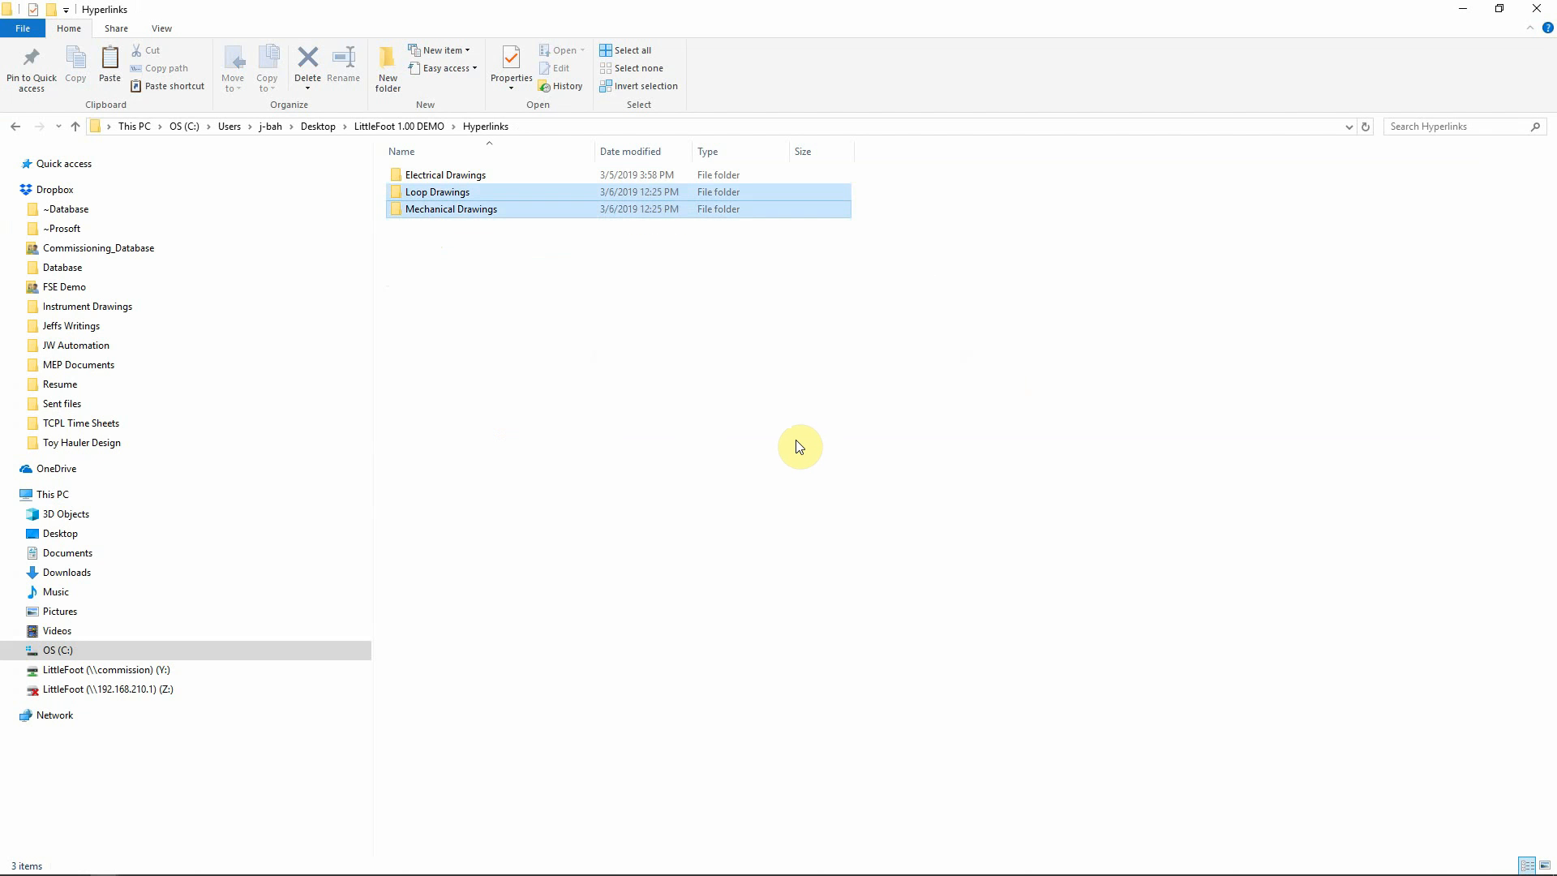
Open the pasted Loop Drawings folder, browse its 67 PDFs and select the first one
{"action": "left_click", "coordinate": [445, 194]}
{"action": "double_click", "coordinate": [445, 194]}
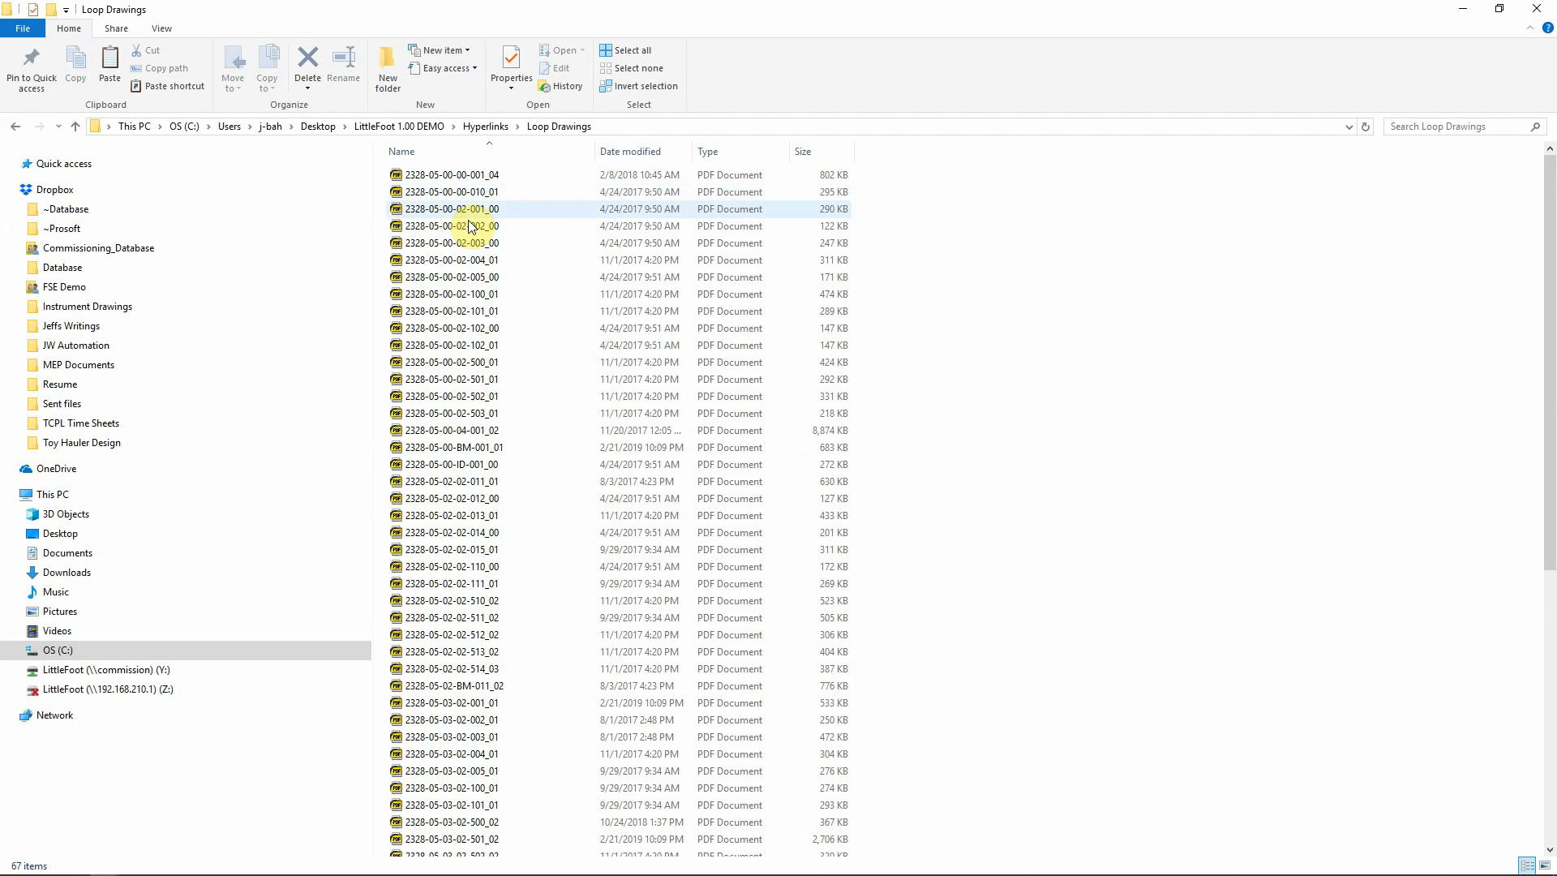
{"action": "scroll", "coordinate": [549, 299], "scroll_direction": "down", "scroll_amount": 5}
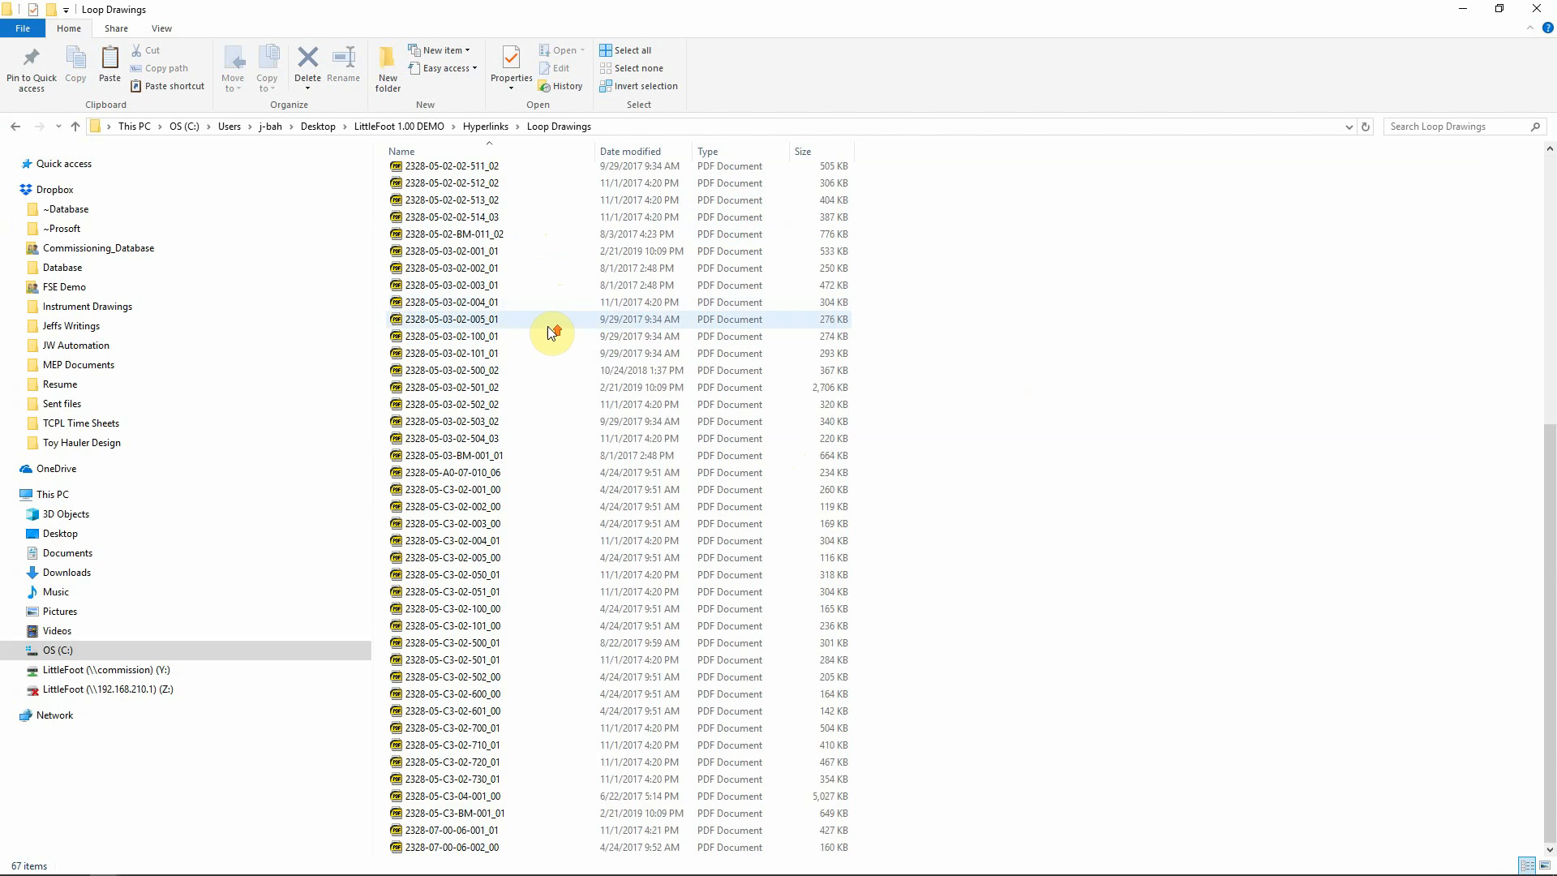
{"action": "scroll", "coordinate": [547, 308], "scroll_direction": "up", "scroll_amount": 5}
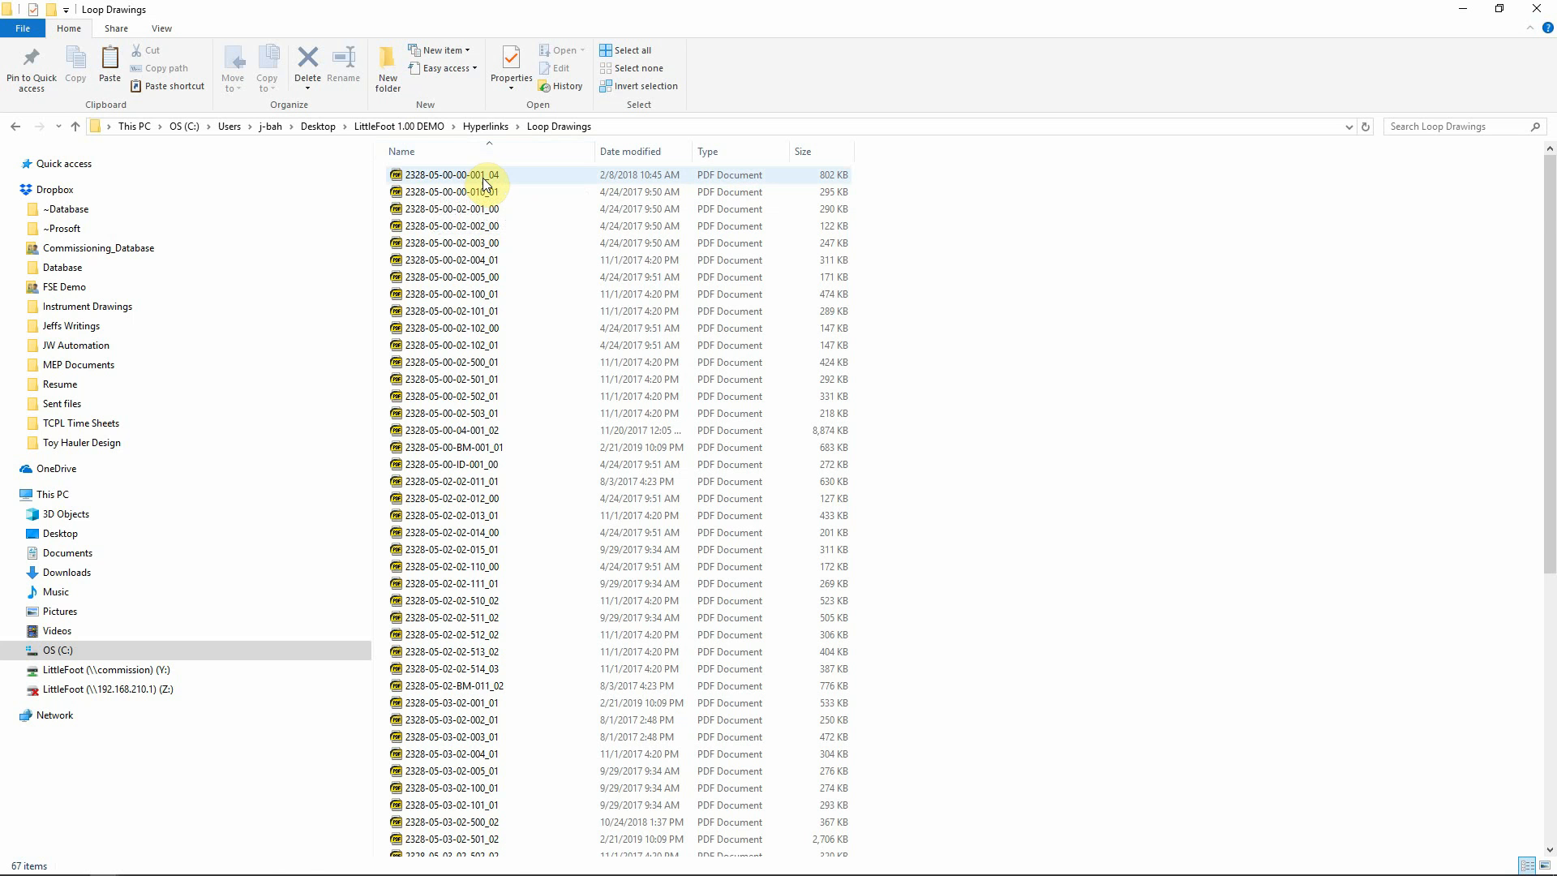
{"action": "mouse_move", "coordinate": [485, 183]}
{"action": "left_click", "coordinate": [485, 180]}
{"action": "right_click", "coordinate": [485, 179]}
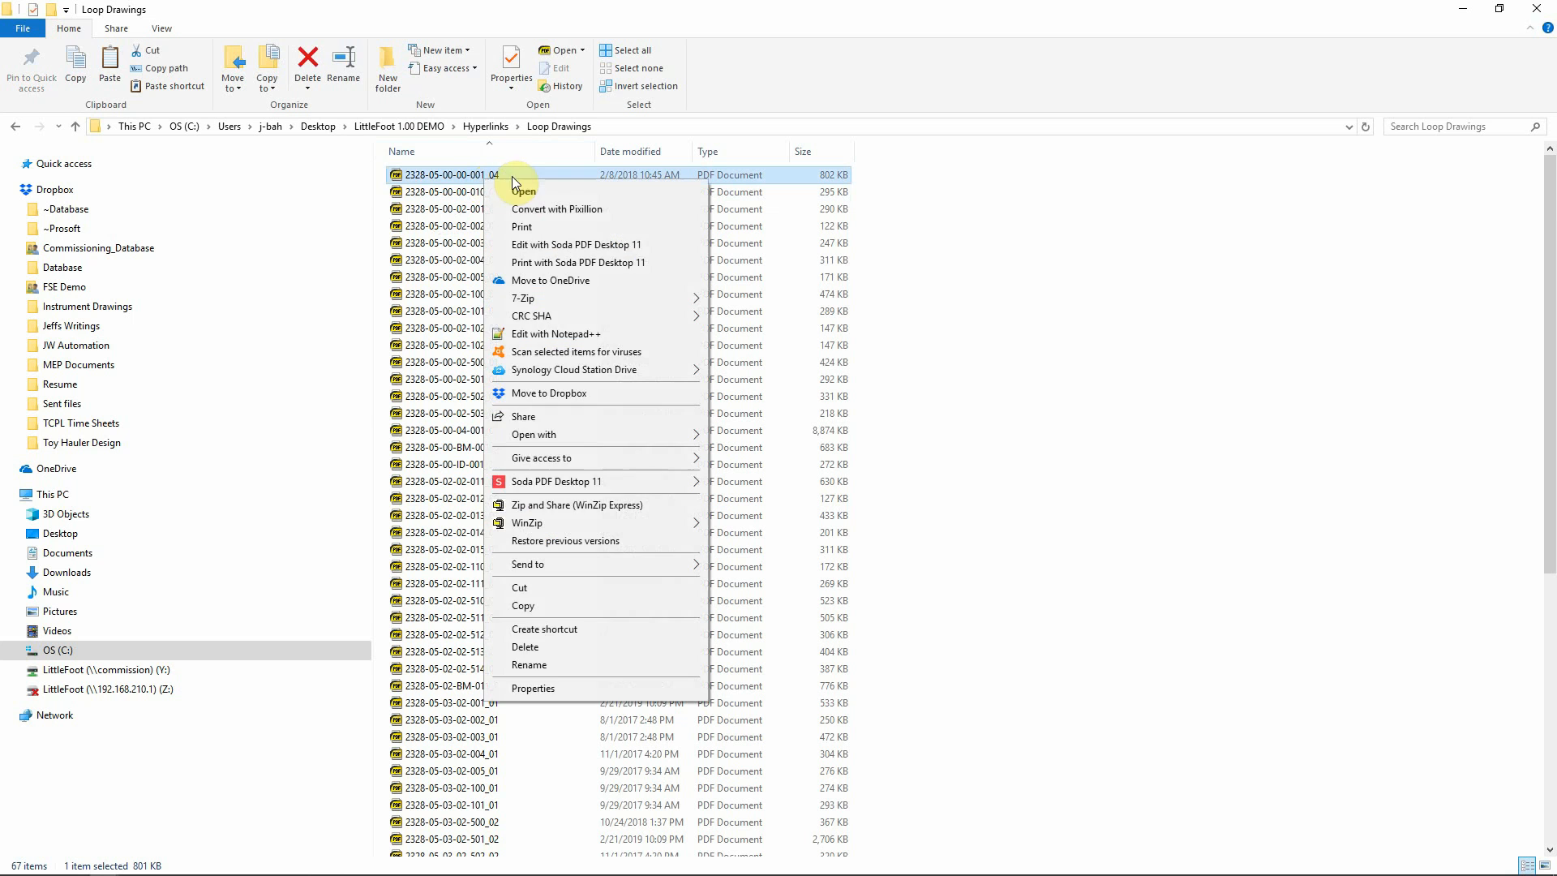
{"action": "left_click", "coordinate": [529, 665]}
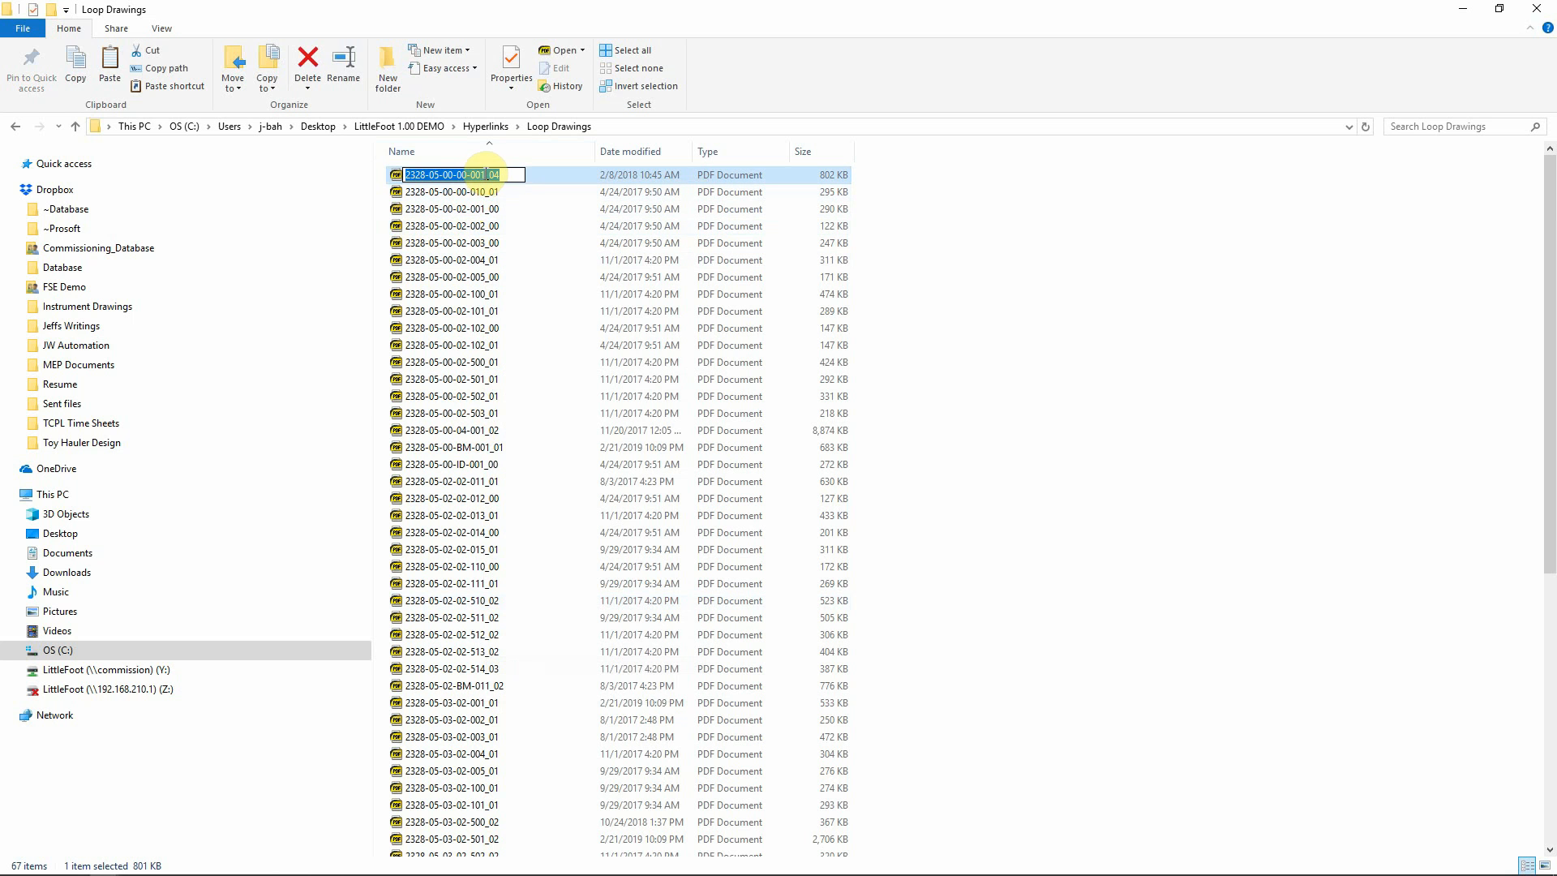
{"action": "left_click", "coordinate": [484, 174]}
{"action": "left_click_drag", "start_coordinate": [484, 174], "coordinate": [392, 173]}
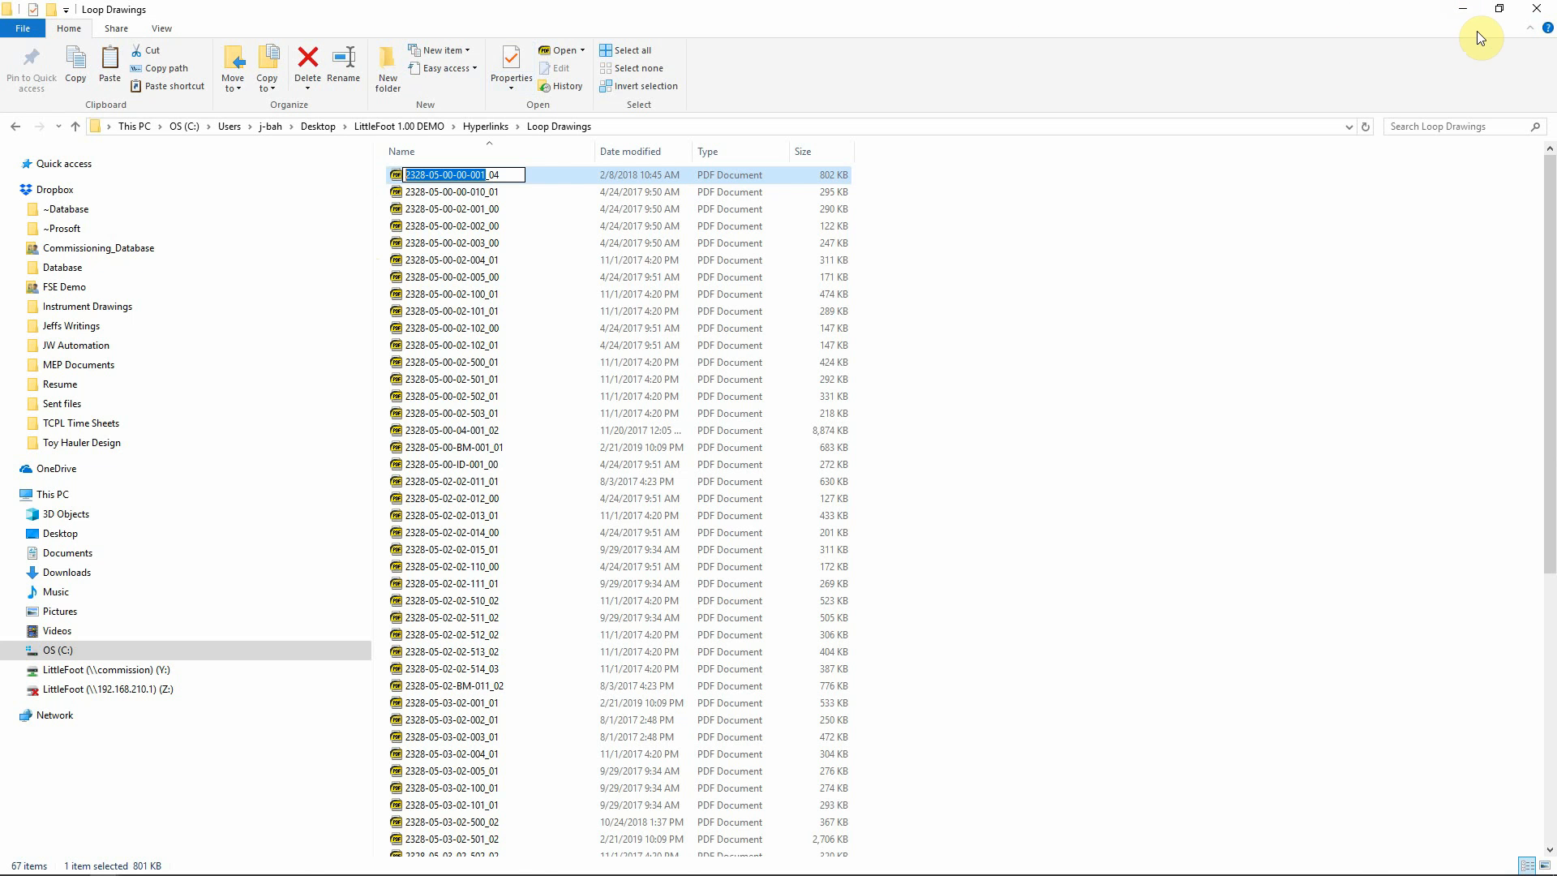
{"action": "left_click", "coordinate": [1462, 9]}
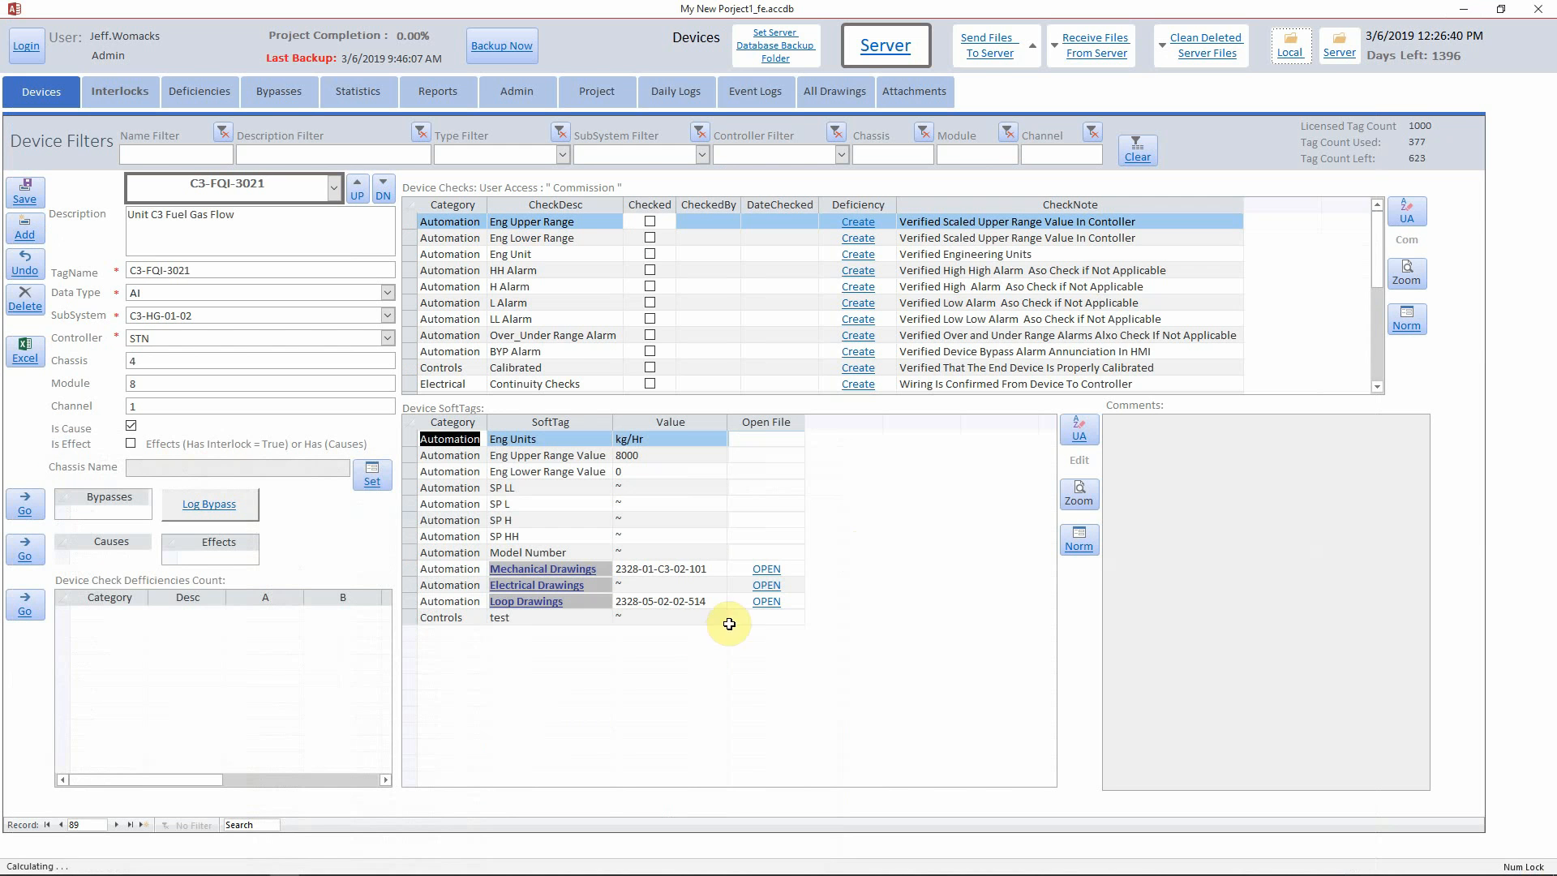
{"action": "left_click", "coordinate": [1288, 54]}
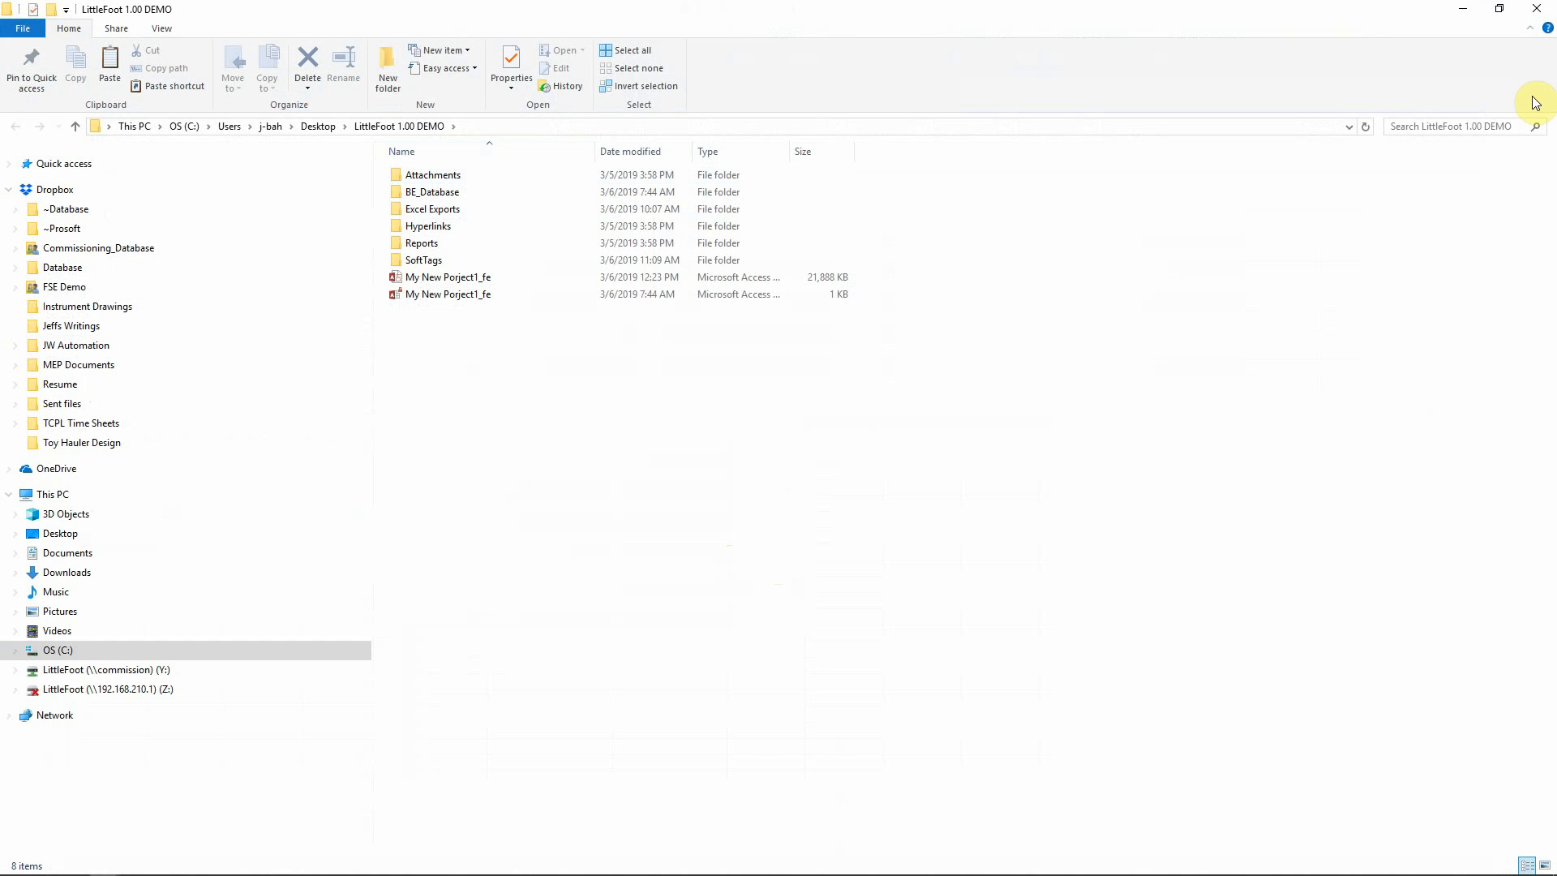
{"action": "left_click", "coordinate": [1465, 13]}
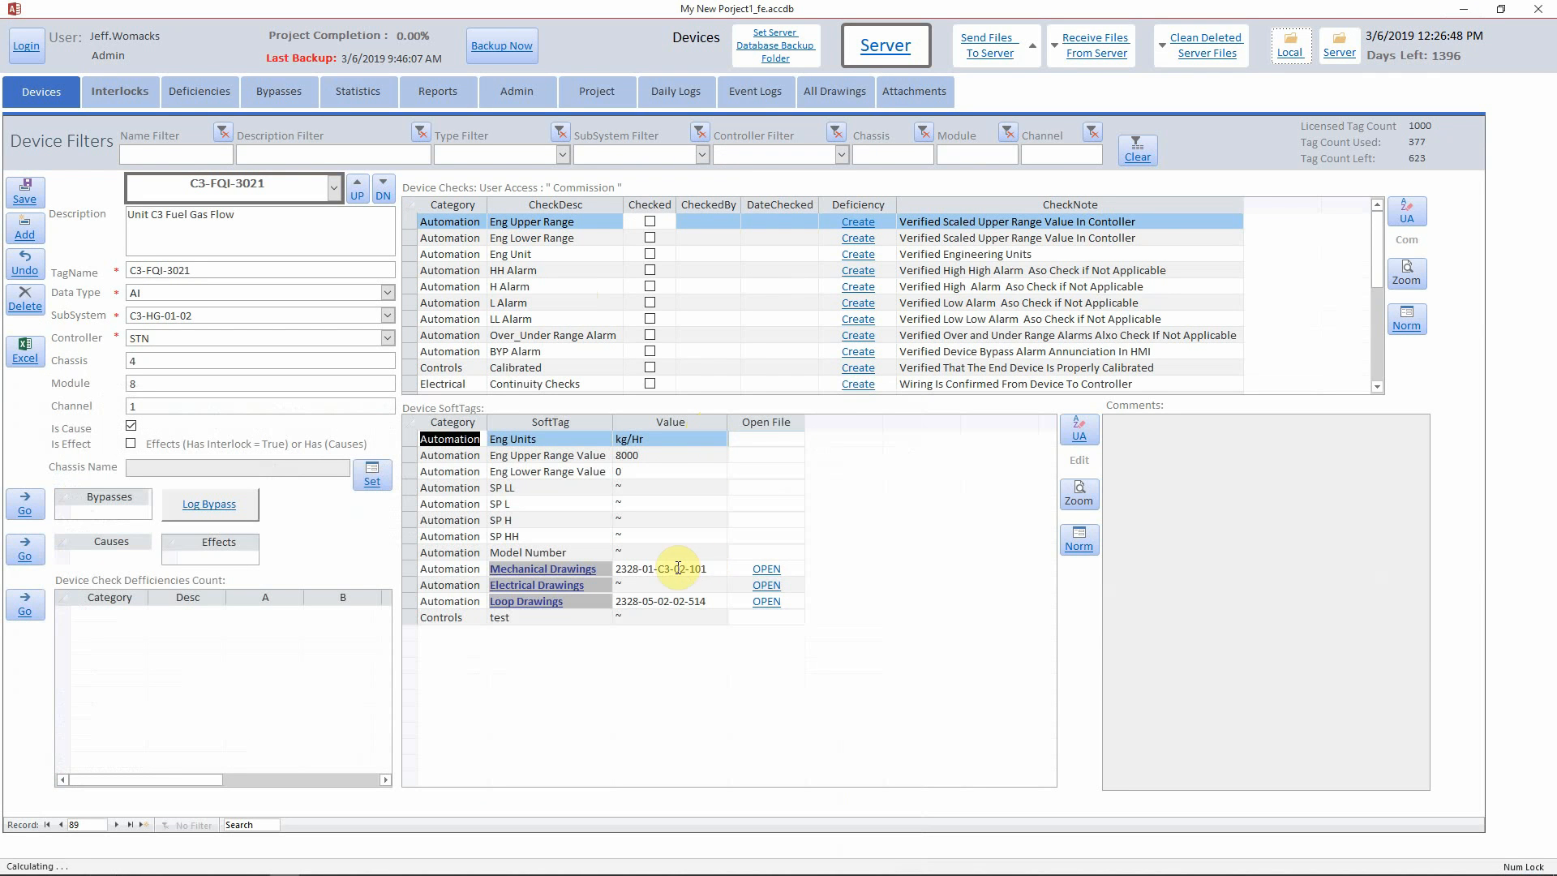
{"action": "left_click_drag", "start_coordinate": [706, 569], "coordinate": [621, 574]}
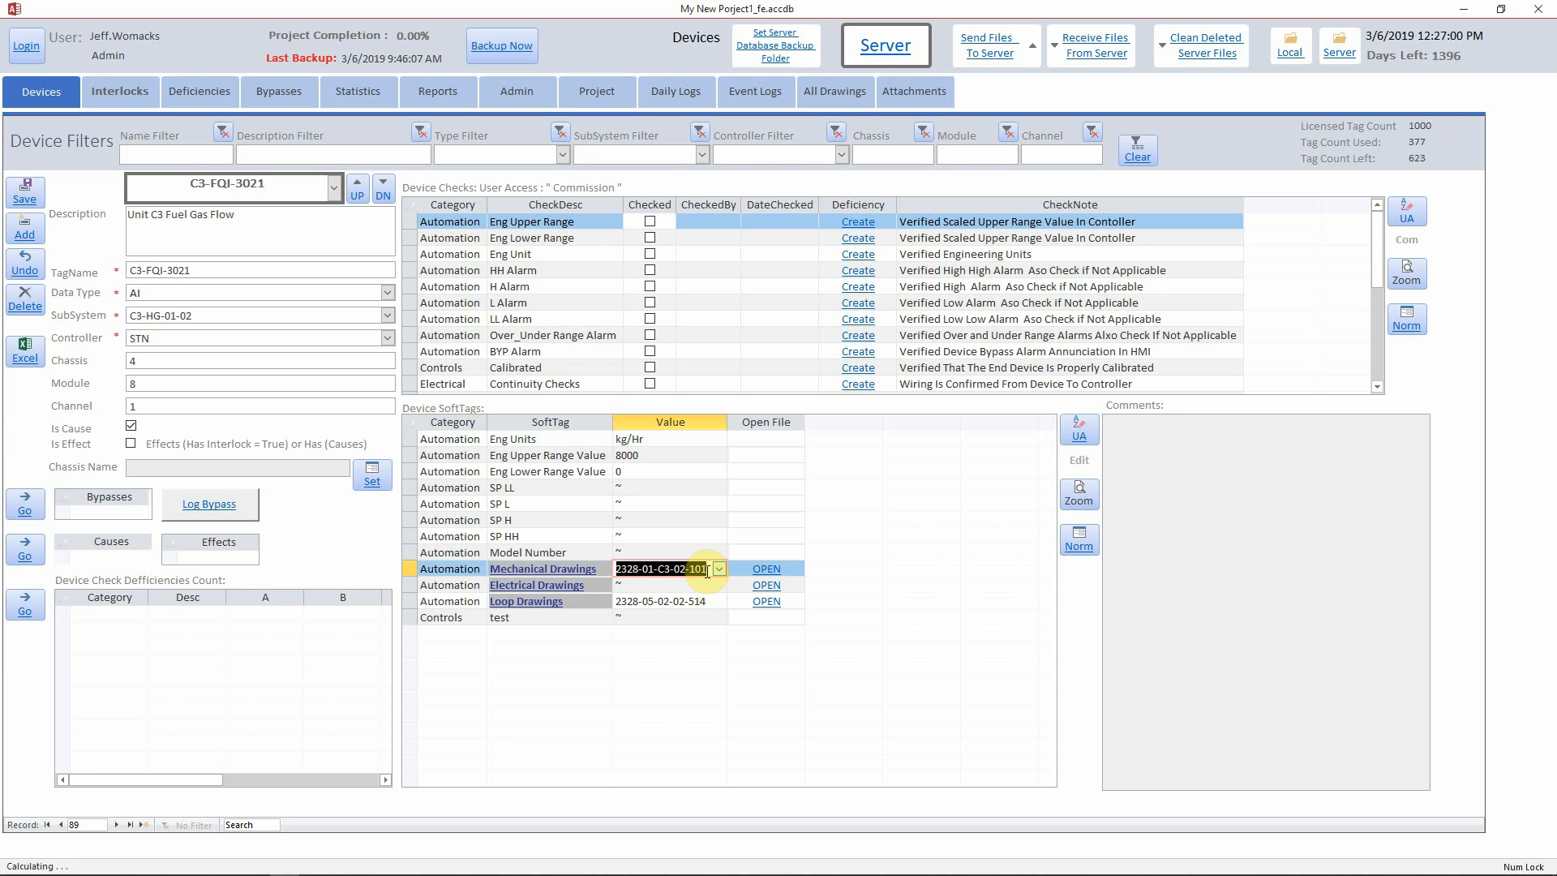
{"action": "left_click", "coordinate": [585, 570]}
{"action": "double_click", "coordinate": [584, 570]}
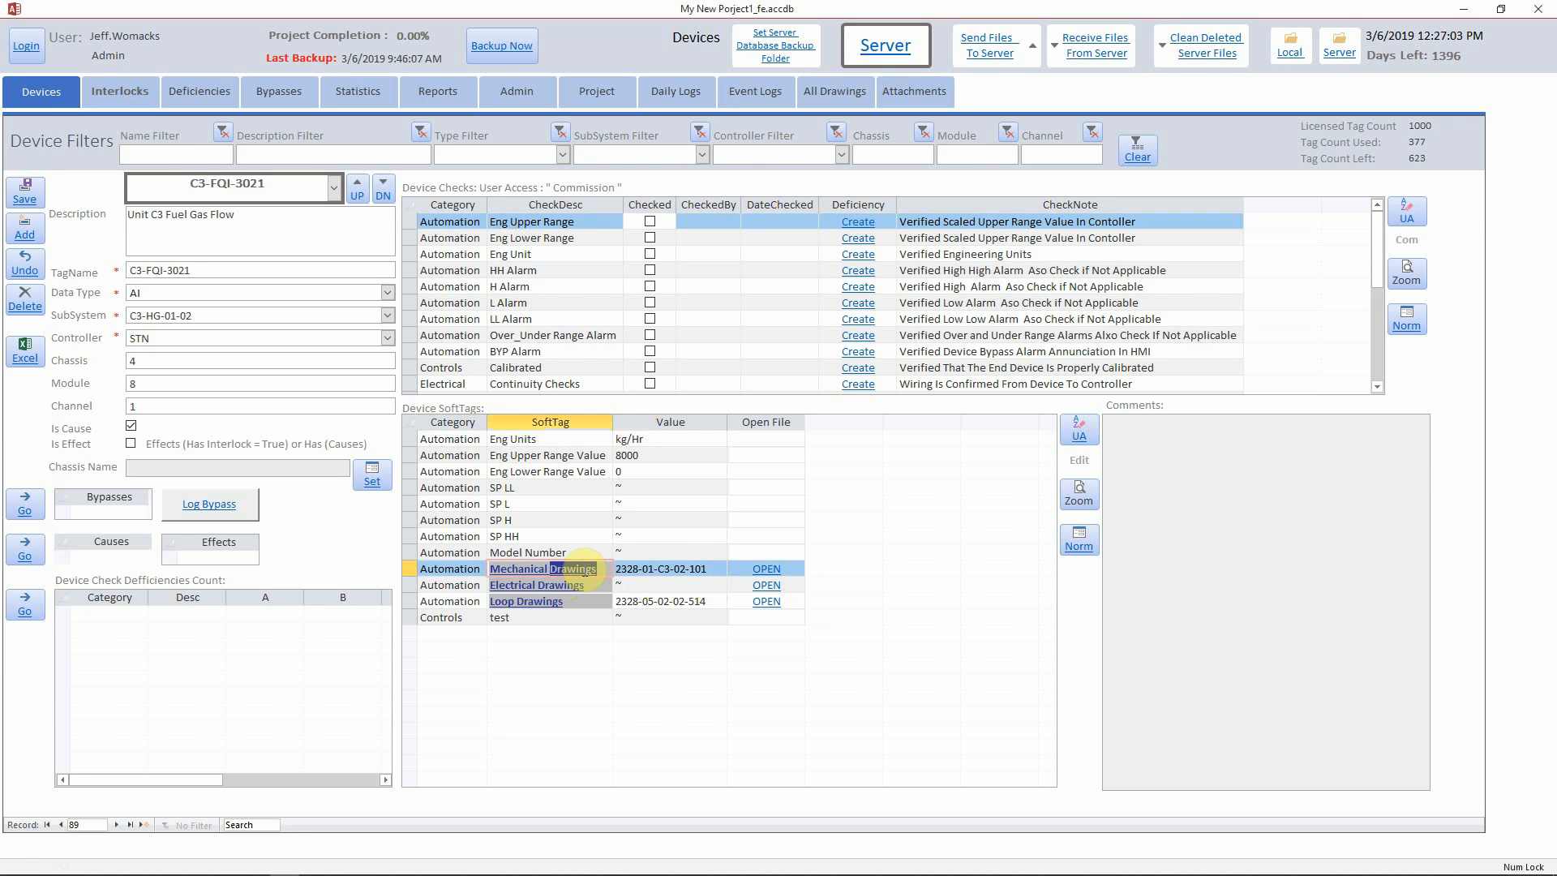
{"action": "left_click", "coordinate": [552, 604]}
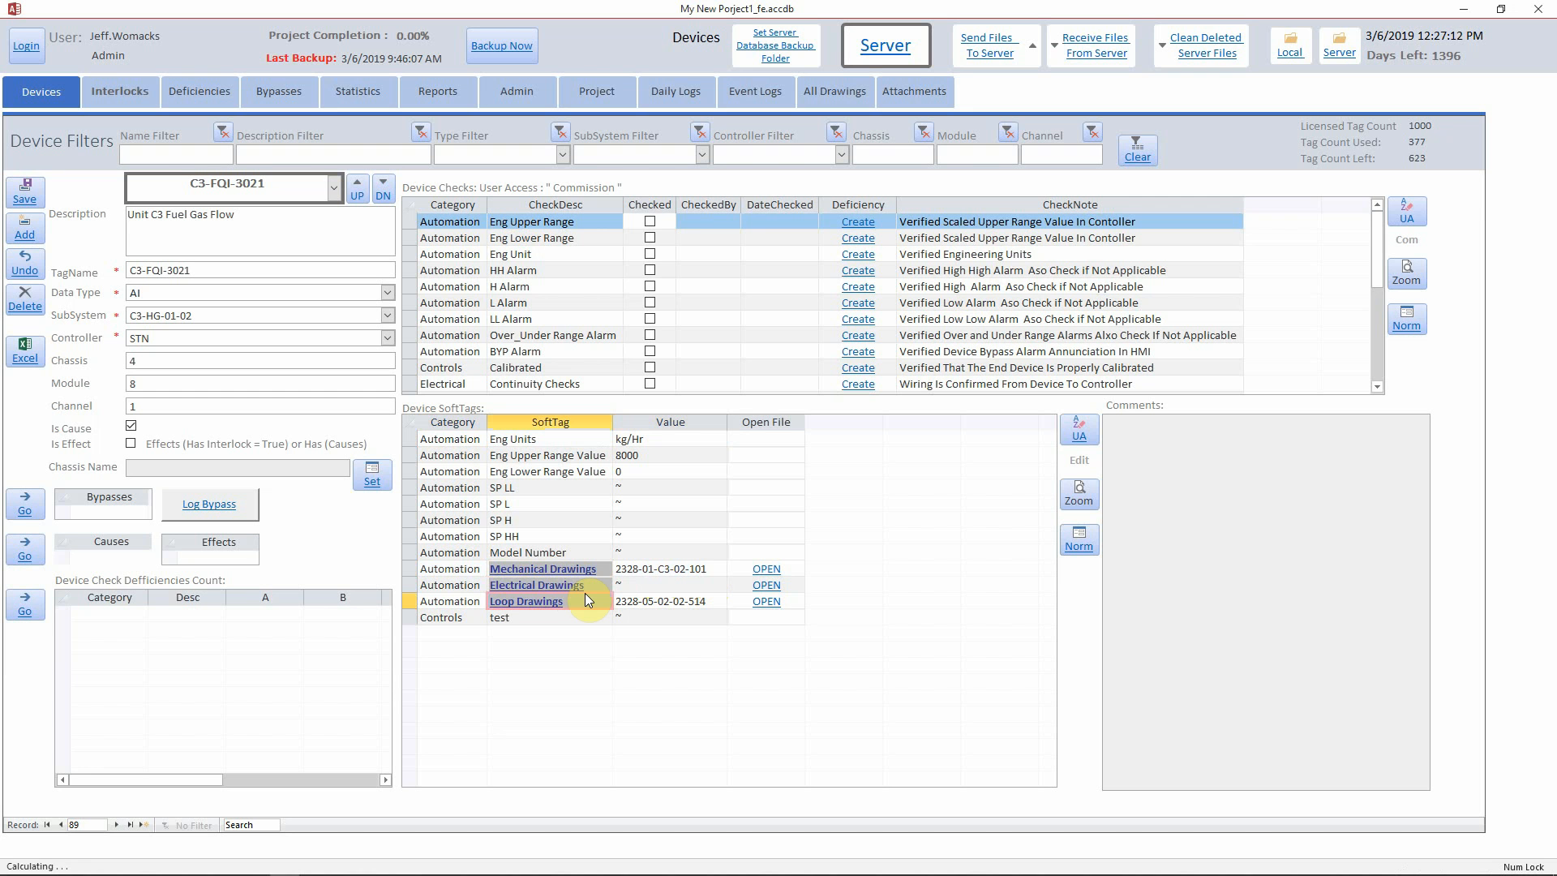
Create the hyperlinks from the Normalized Device SoftTags window, then close that window
{"action": "left_click", "coordinate": [1079, 543]}
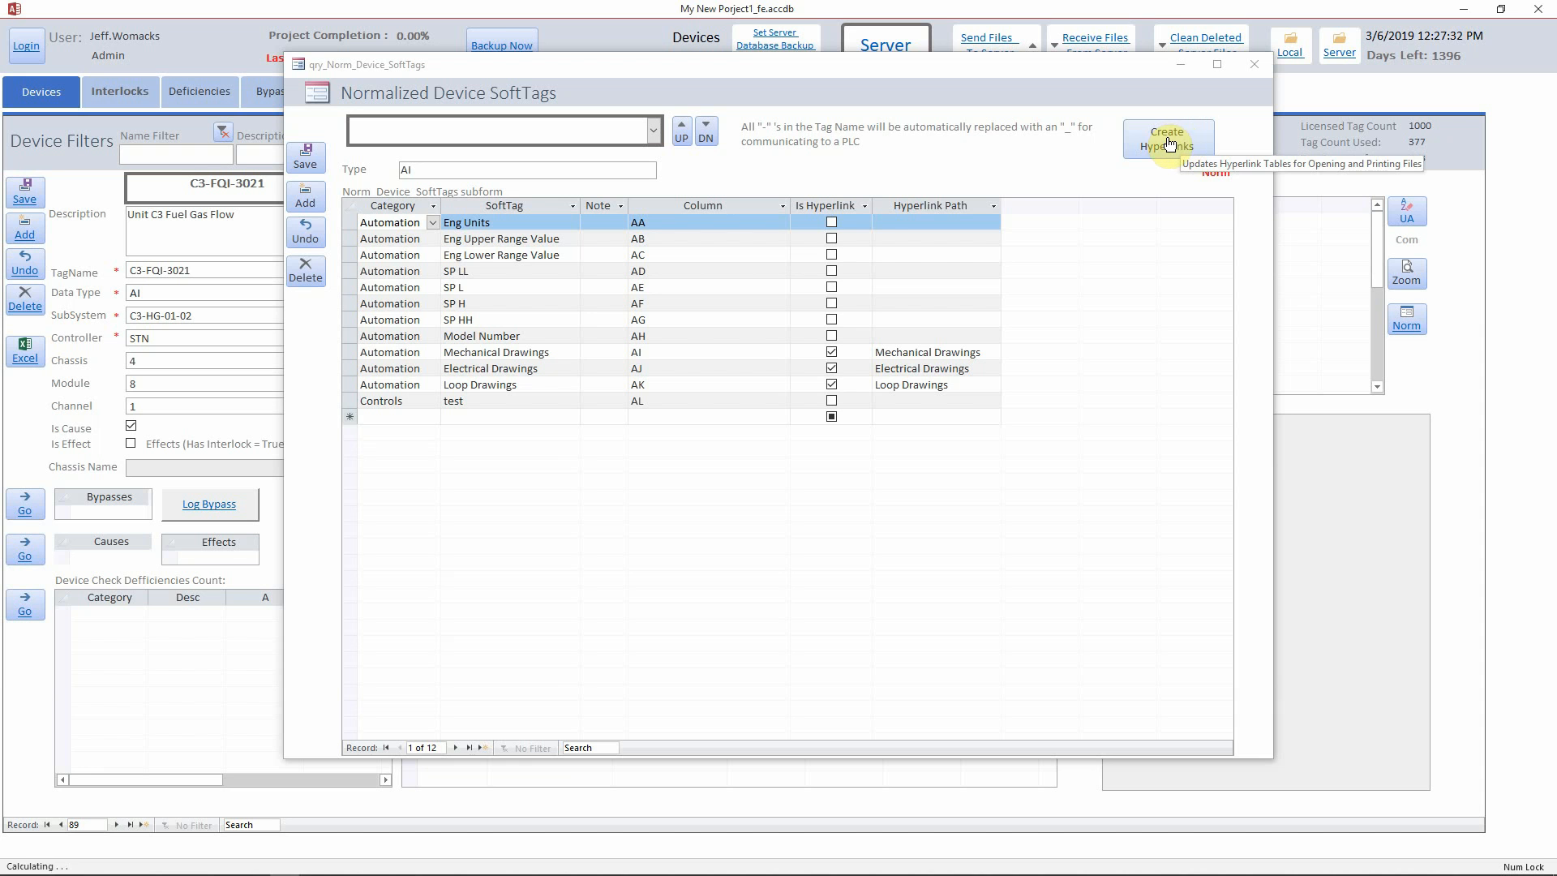
{"action": "left_click", "coordinate": [1167, 142]}
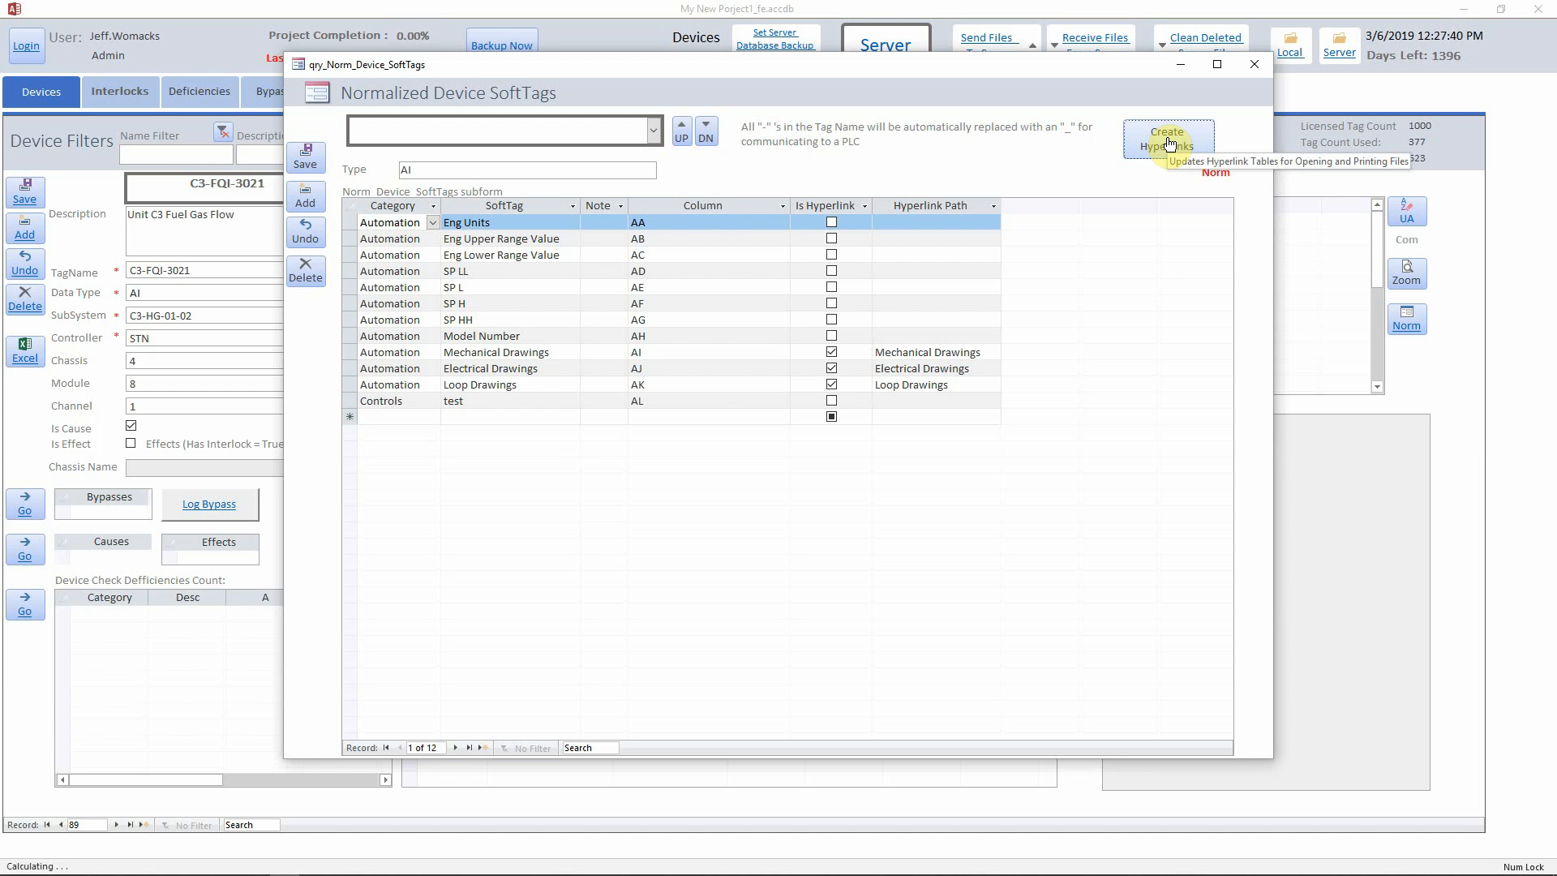
{"action": "left_click", "coordinate": [1262, 68]}
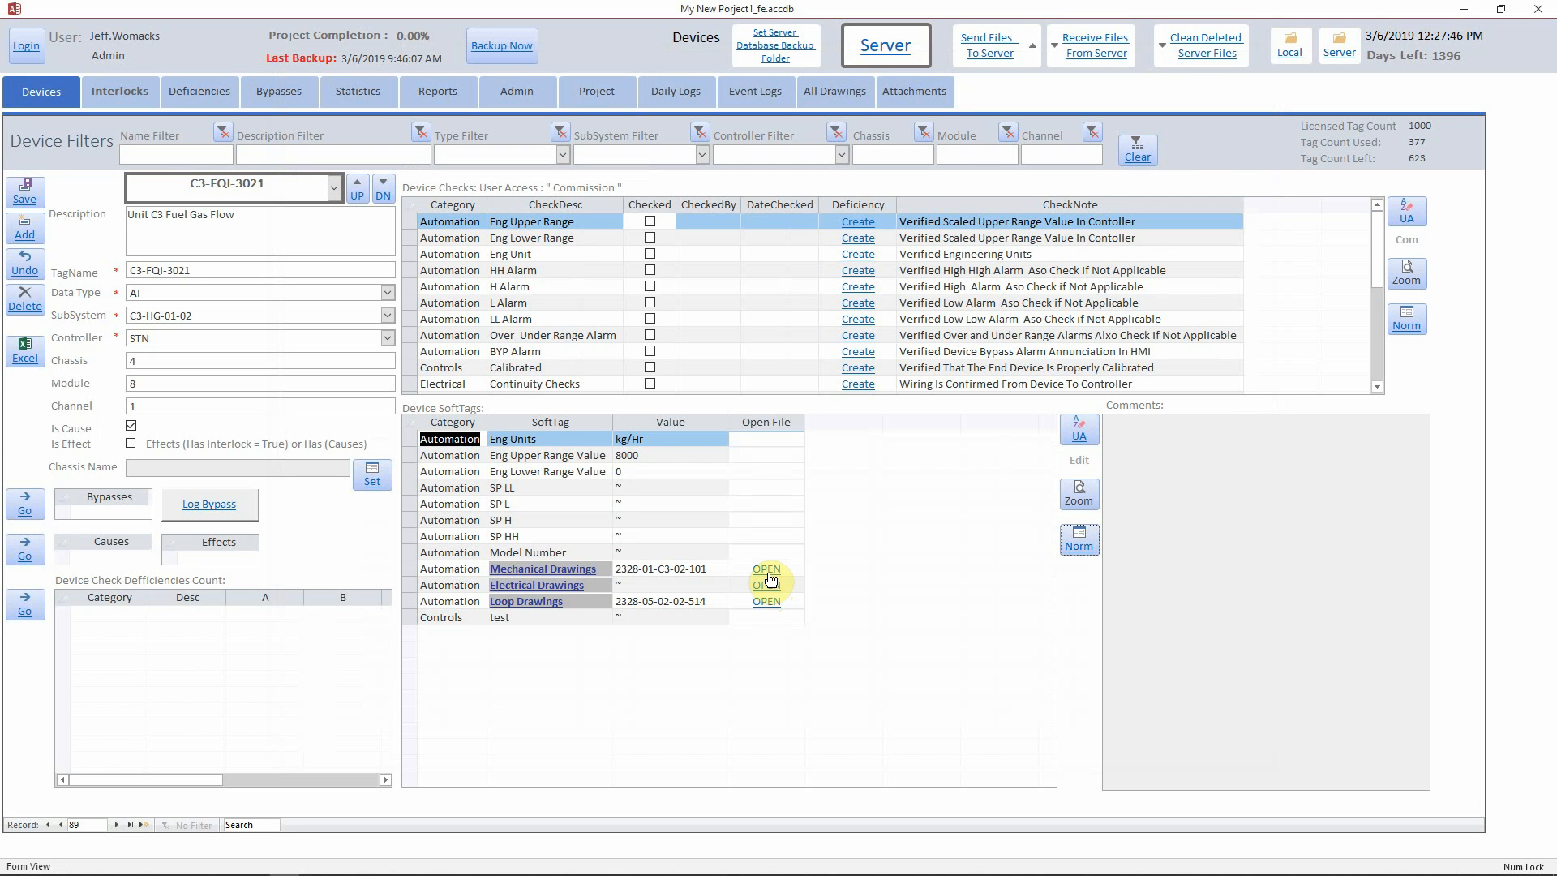
{"action": "left_click", "coordinate": [767, 570]}
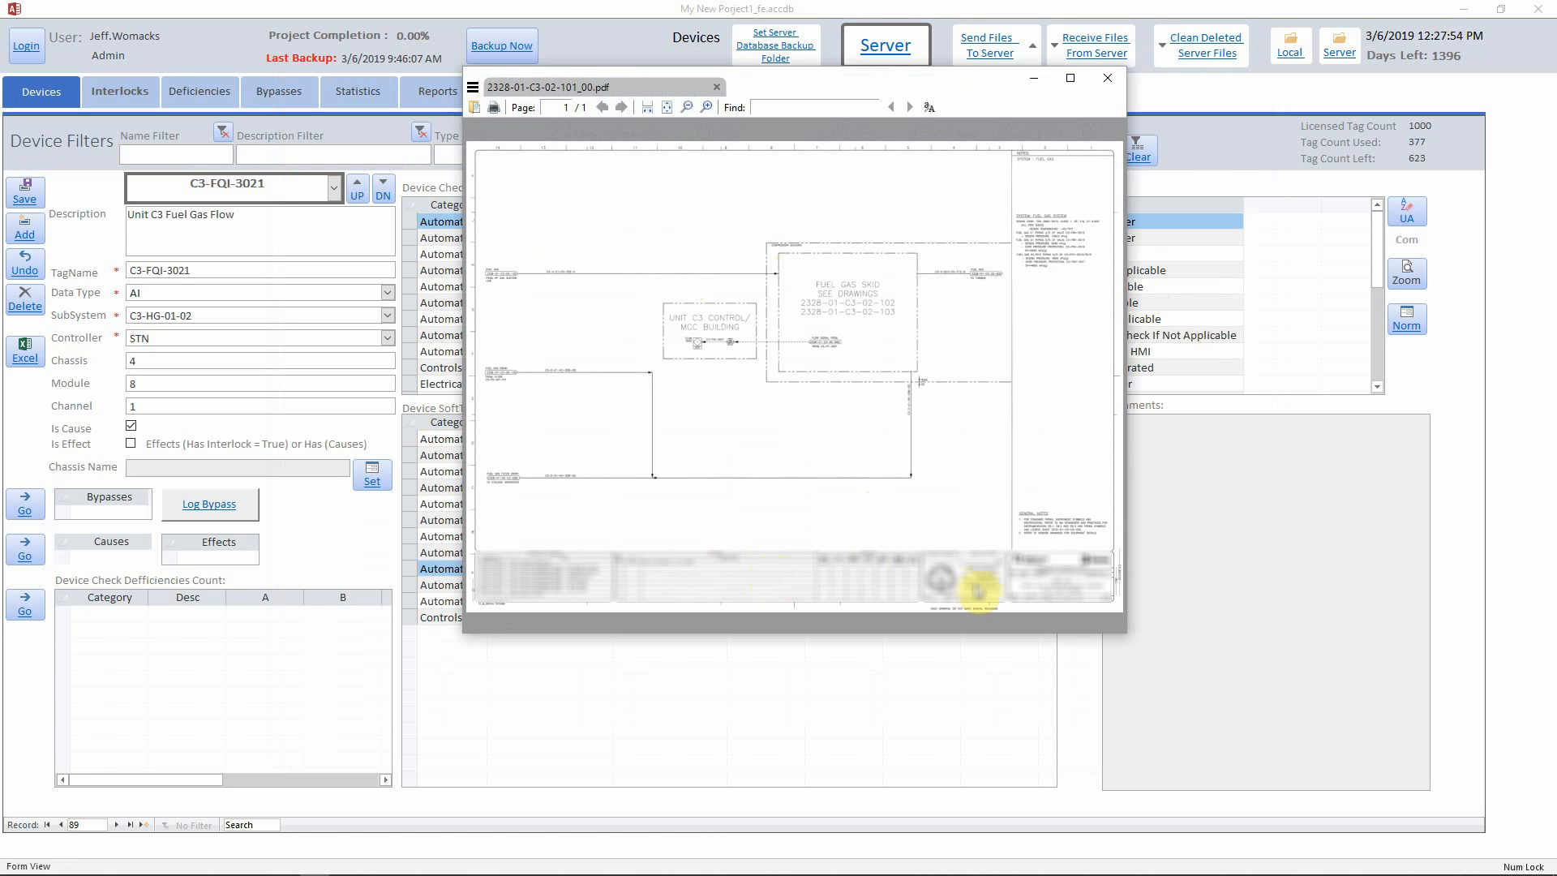
{"action": "left_click", "coordinate": [1112, 80]}
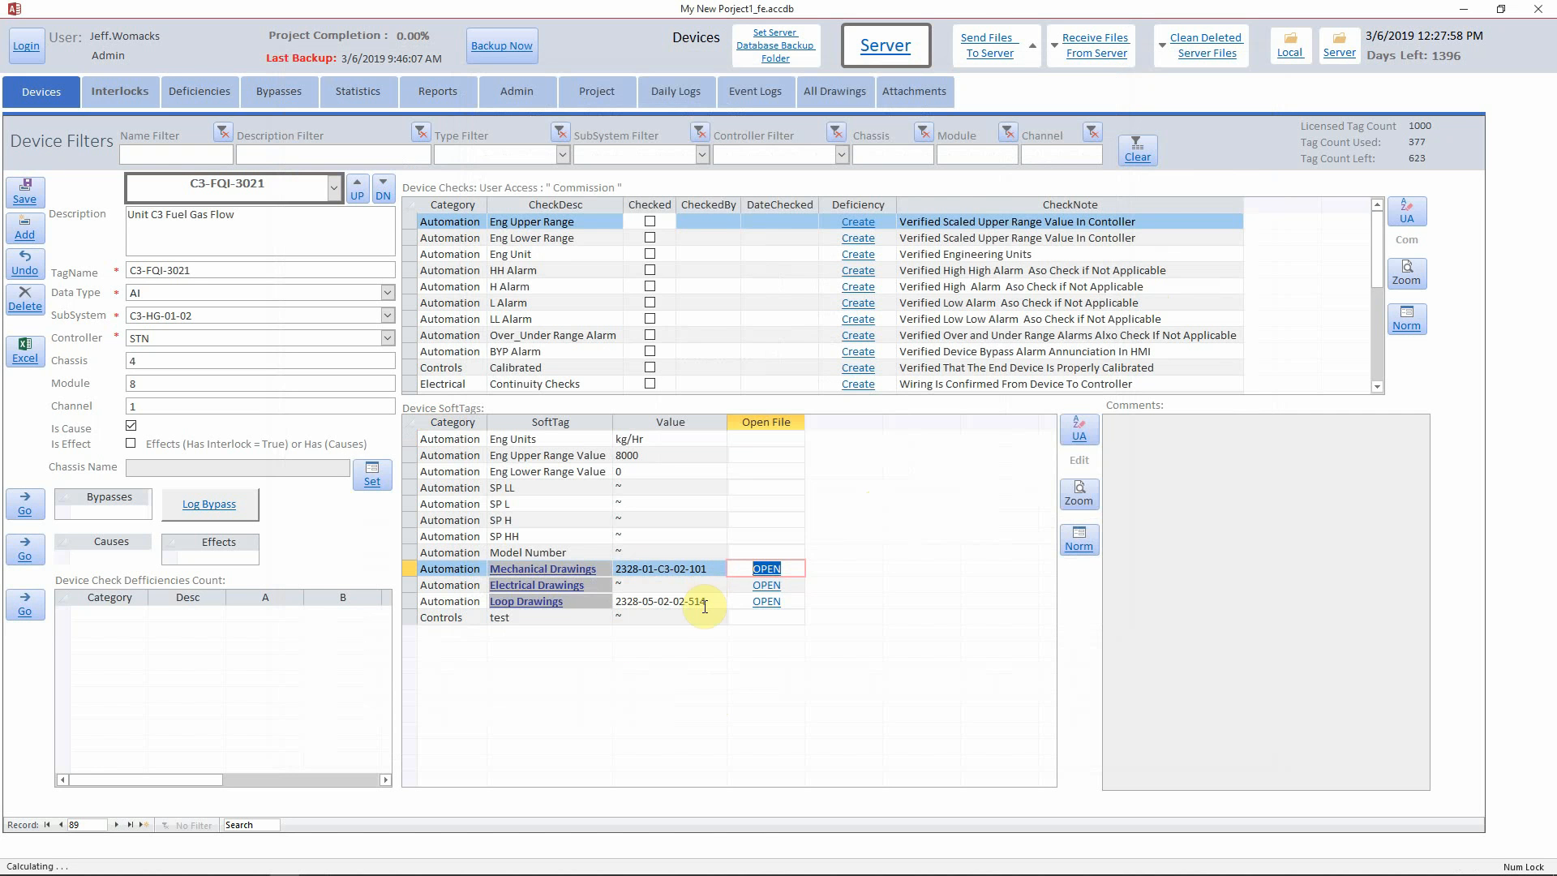
{"action": "left_click", "coordinate": [763, 602]}
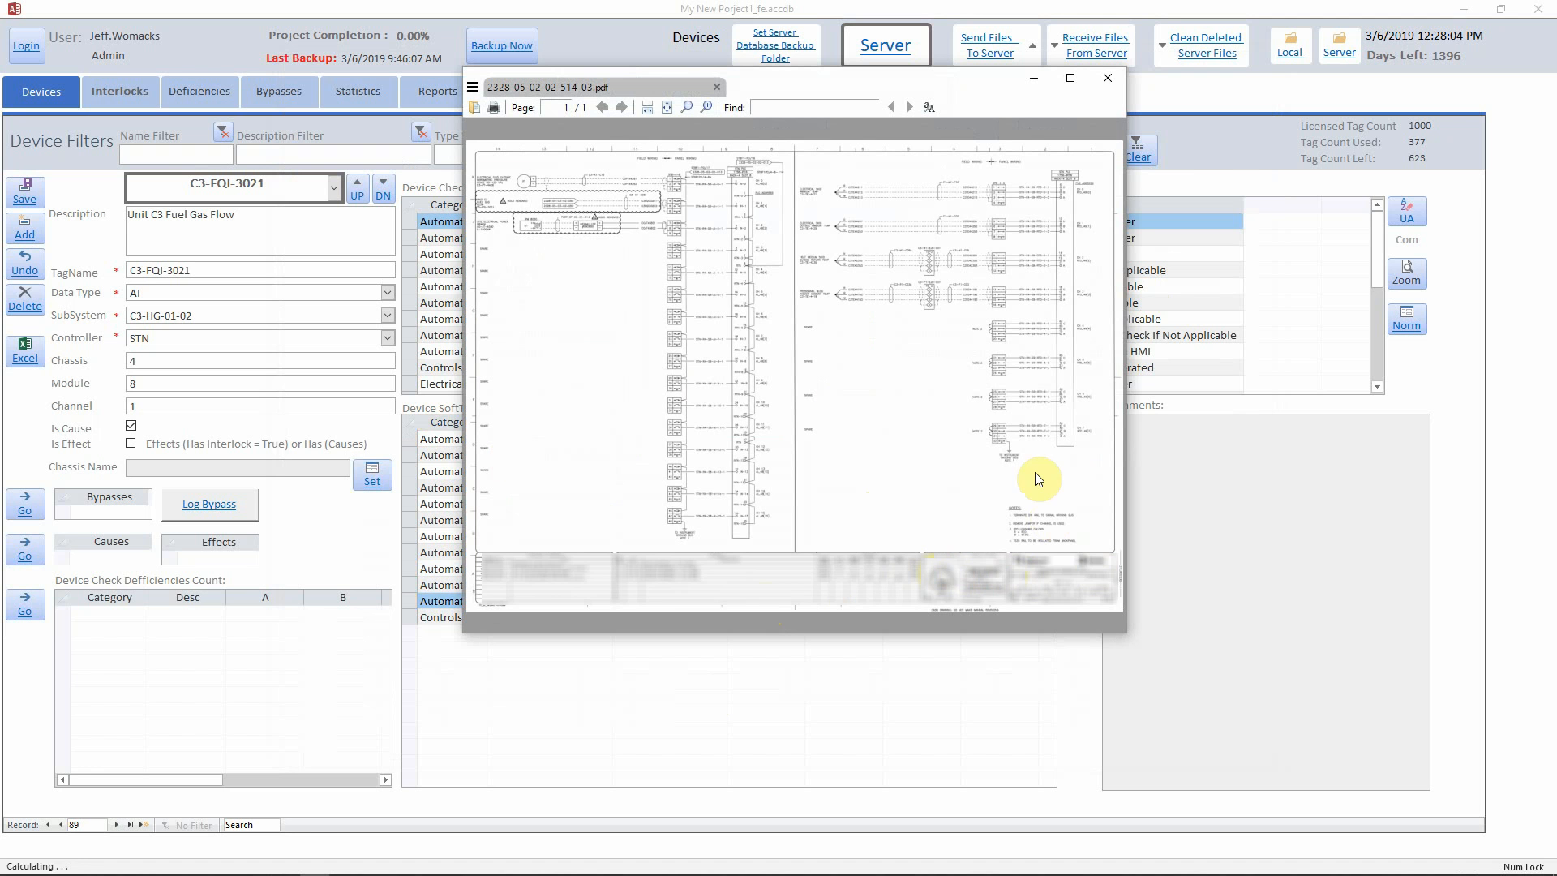
{"action": "left_click", "coordinate": [1118, 84]}
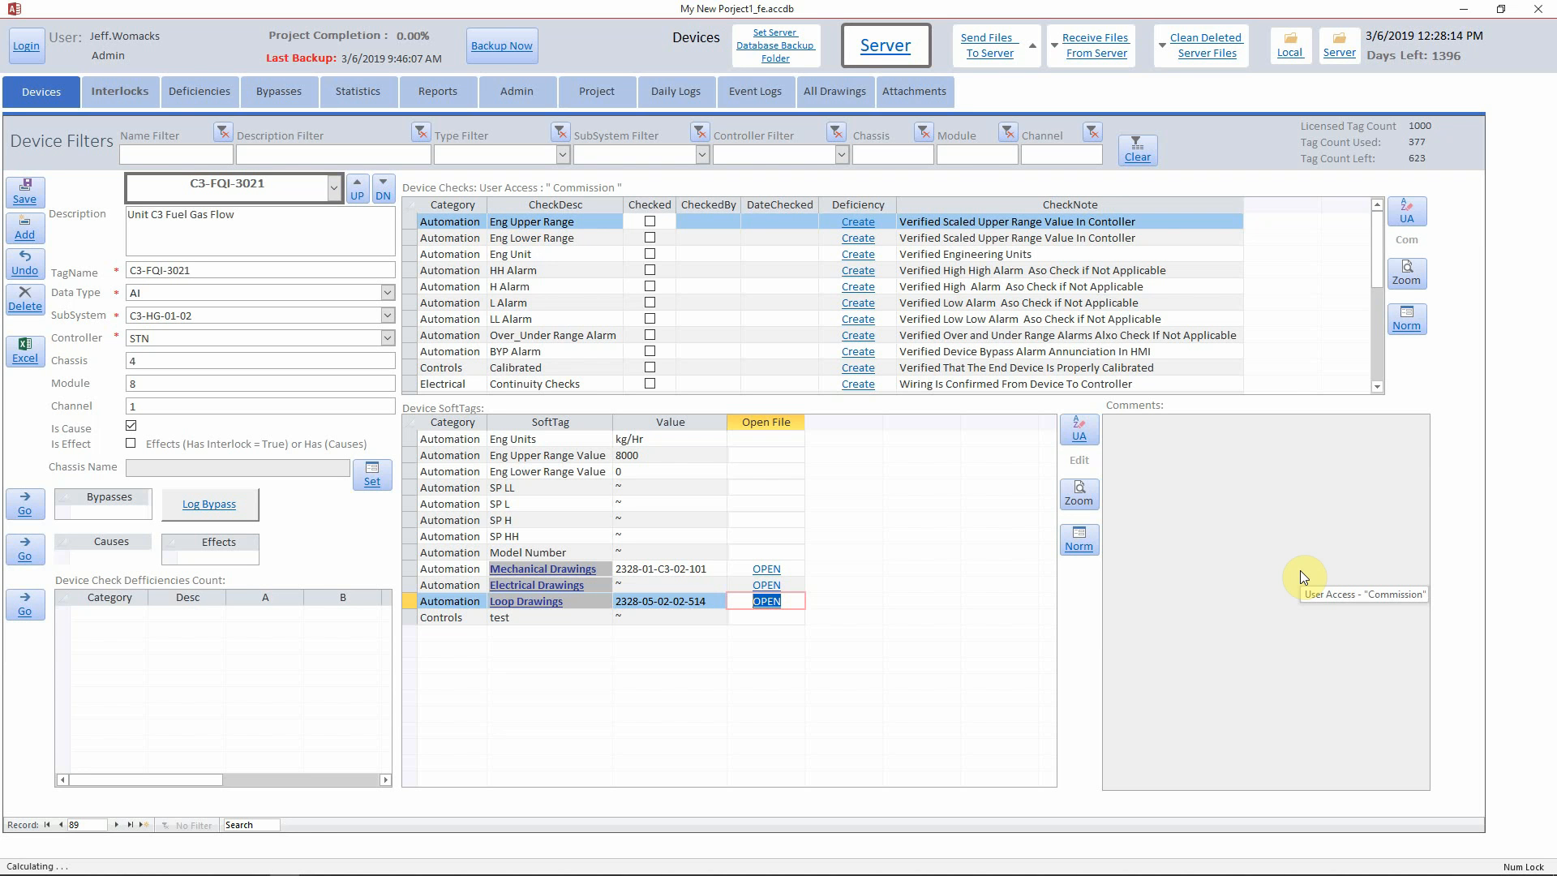
{"action": "left_click", "coordinate": [767, 569]}
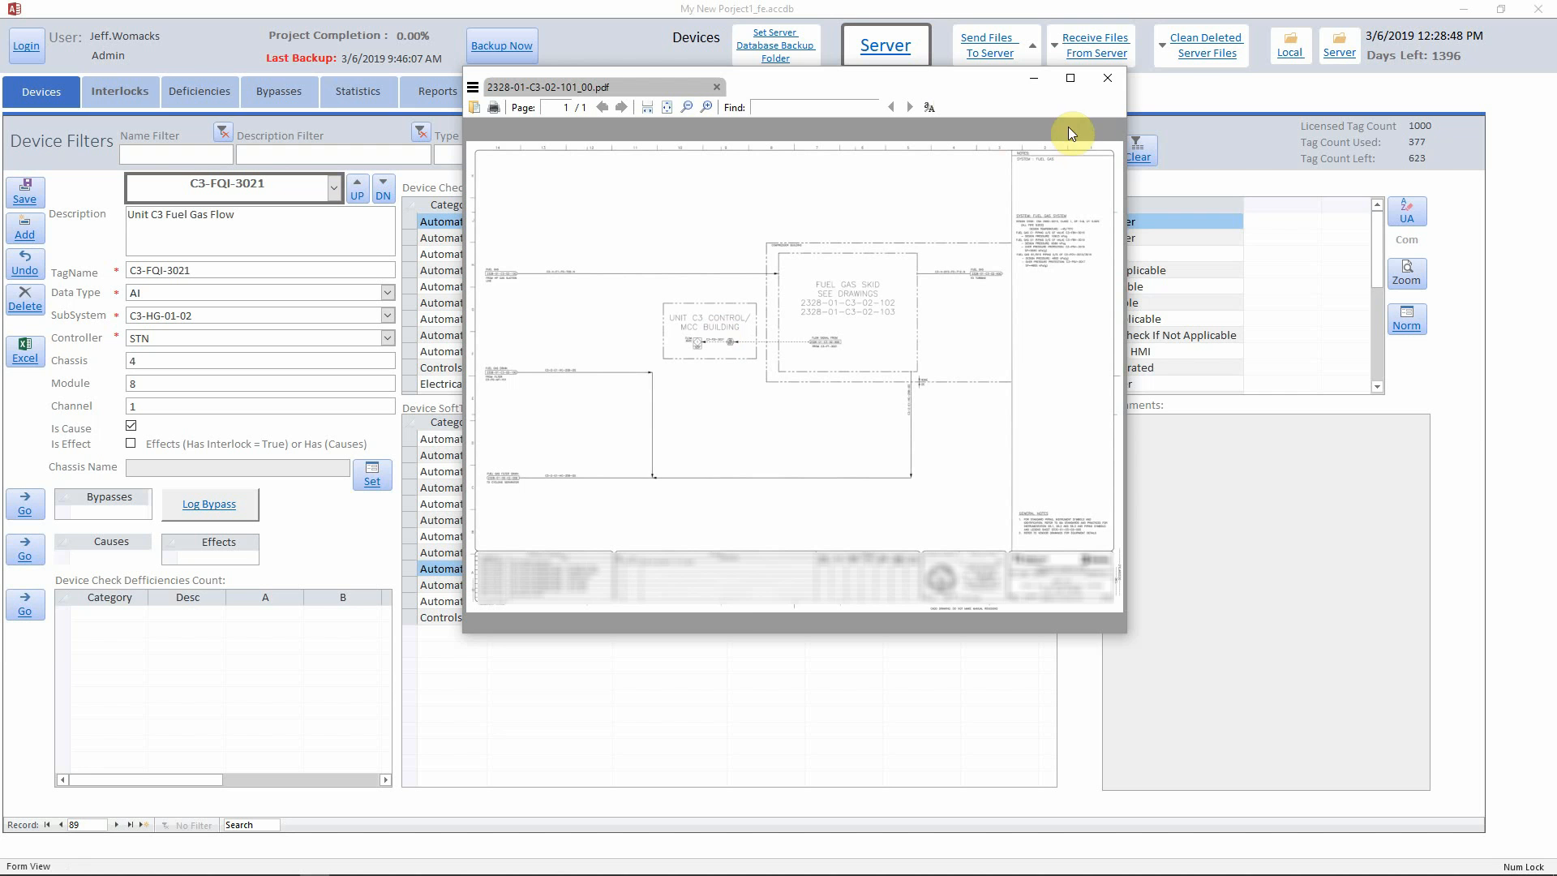
{"action": "left_click", "coordinate": [1109, 84]}
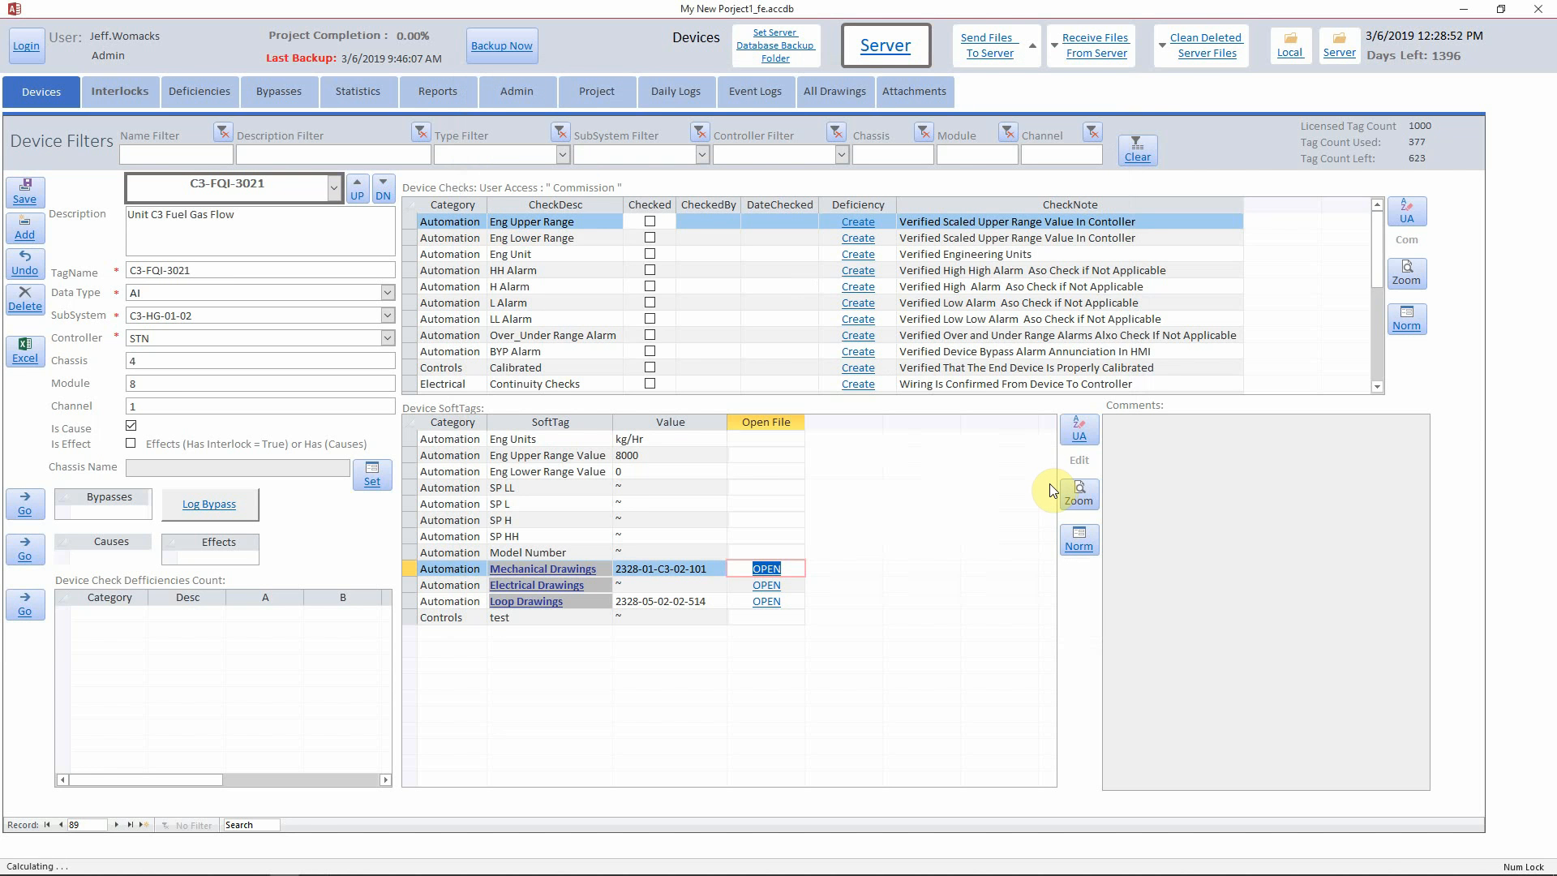